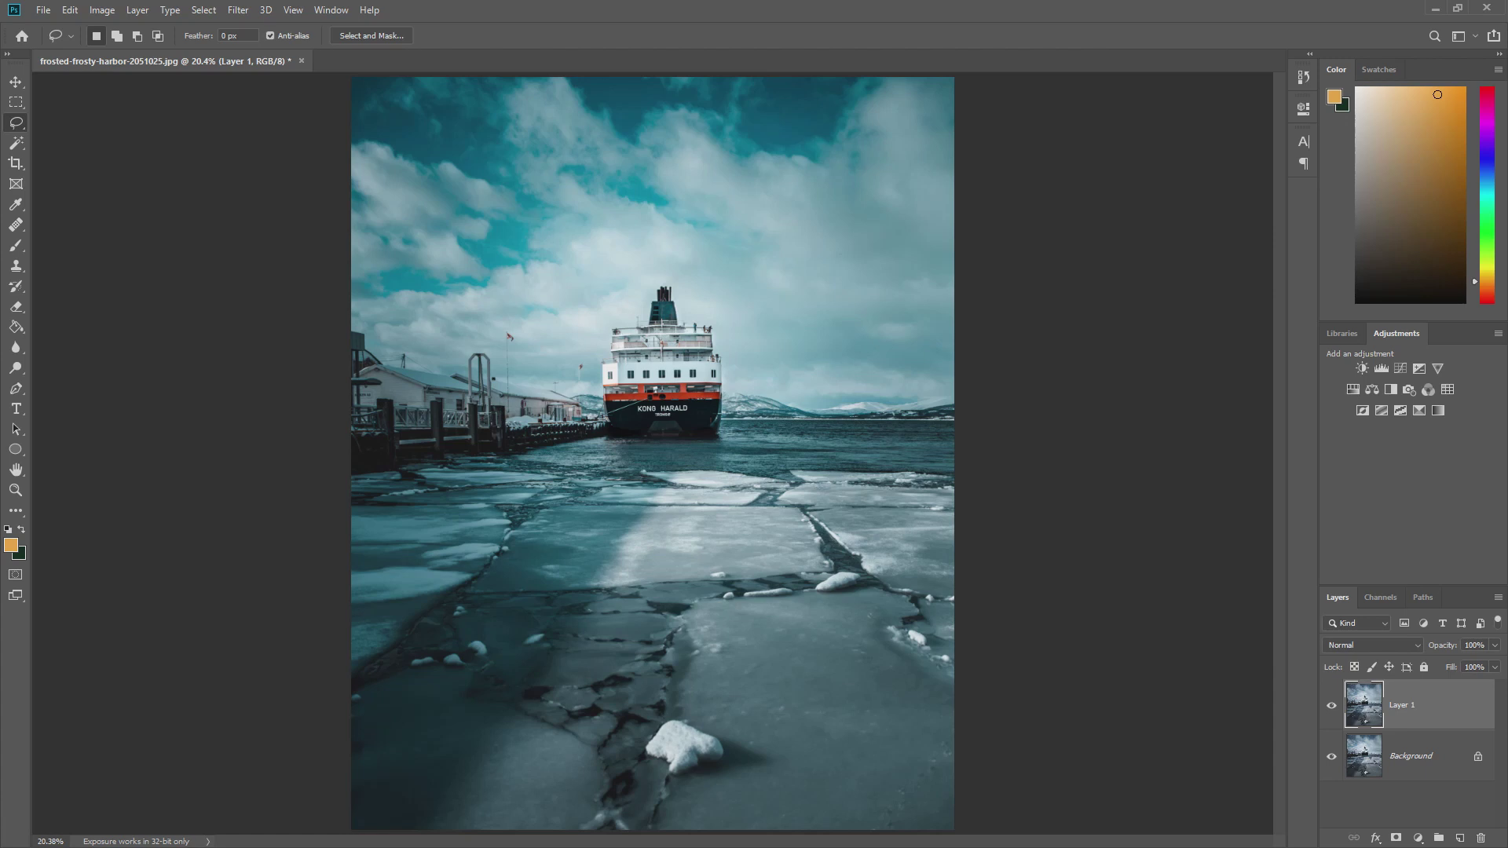
Step: Lasso a loose outline around the ship and start Content-Aware Fill from the Edit menu
mouse_move(655, 270)
mouse_down()
mouse_move(605, 318)
mouse_move(601, 427)
mouse_move(611, 448)
mouse_move(711, 450)
mouse_move(734, 388)
mouse_move(709, 293)
mouse_move(661, 271)
mouse_up()
click(70, 10)
click(158, 286)
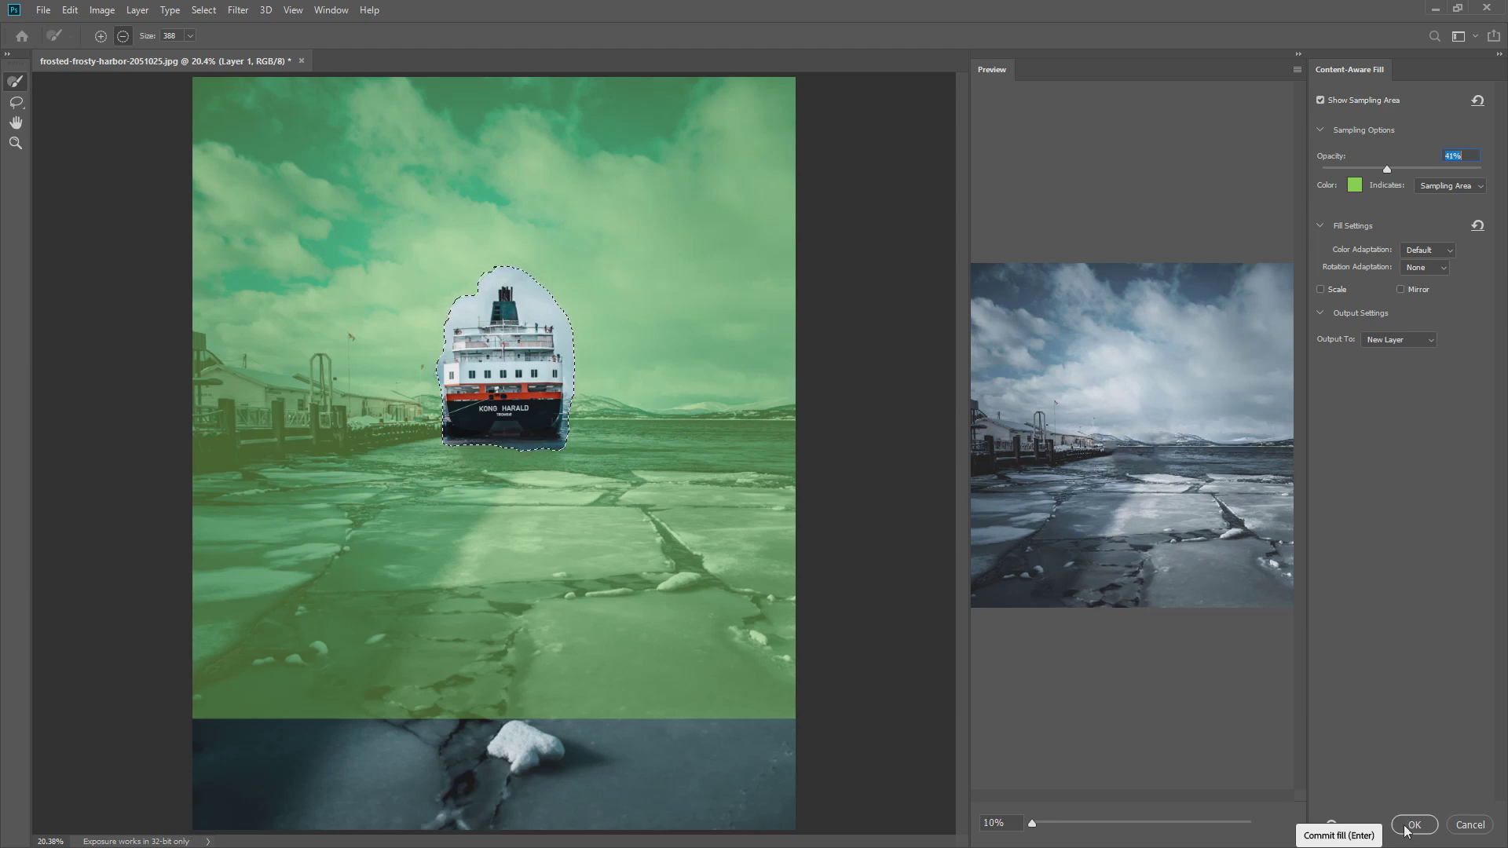
Step: Accept the Content-Aware Fill with Output To set to New Layer, creating Layer 1 copy
click(1412, 824)
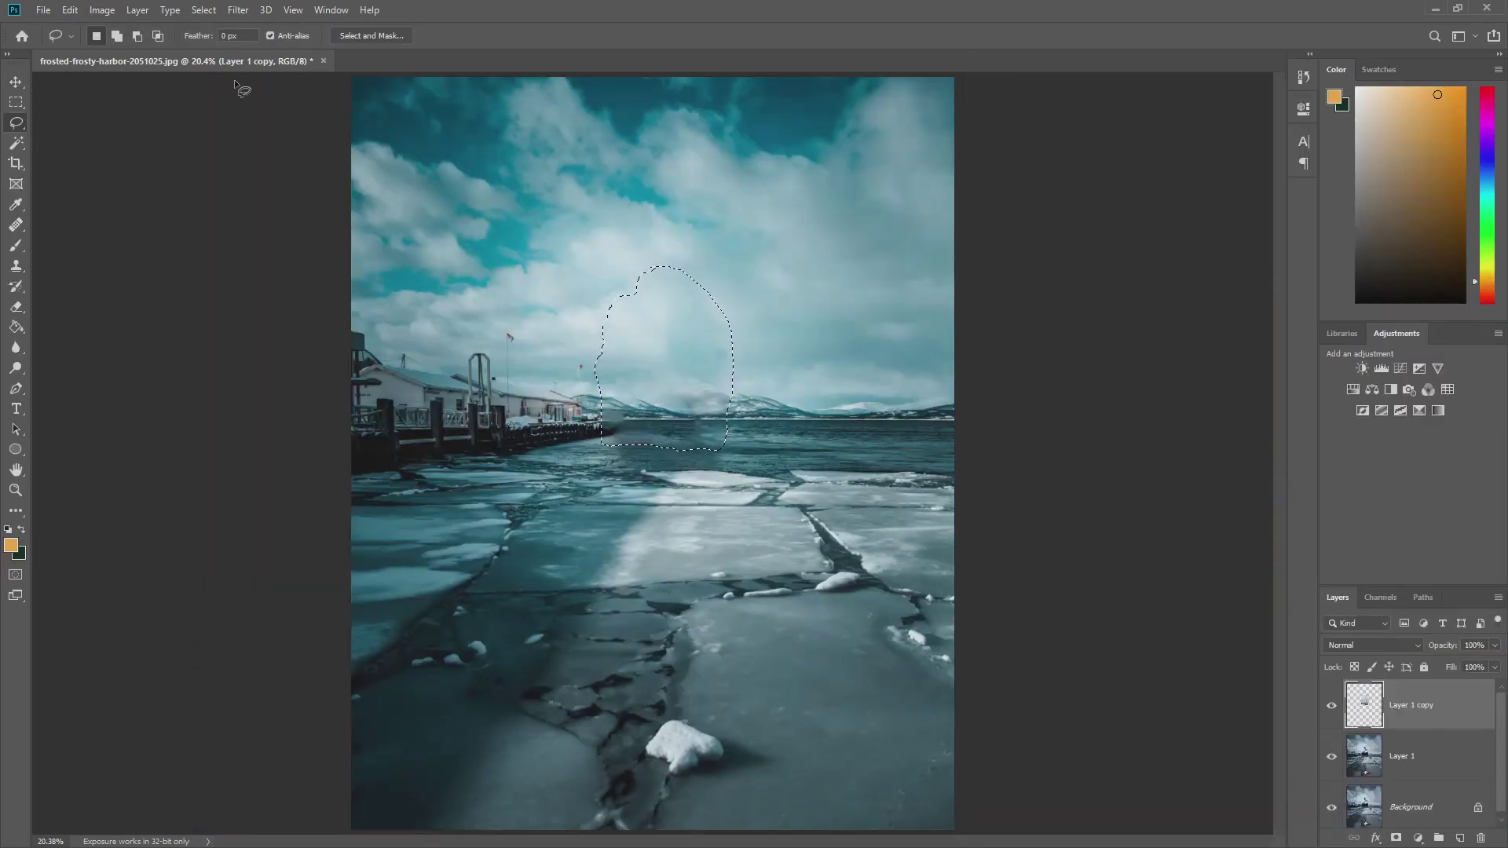
Step: Deselect the ship outline and toggle Layer 1 copy's visibility to compare before and after
click(204, 10)
click(216, 43)
click(1333, 709)
click(1333, 709)
click(1333, 709)
click(1333, 709)
Step: Clone Stamp at 735 px, sampling sky and stamping it over the smudged patch
click(16, 265)
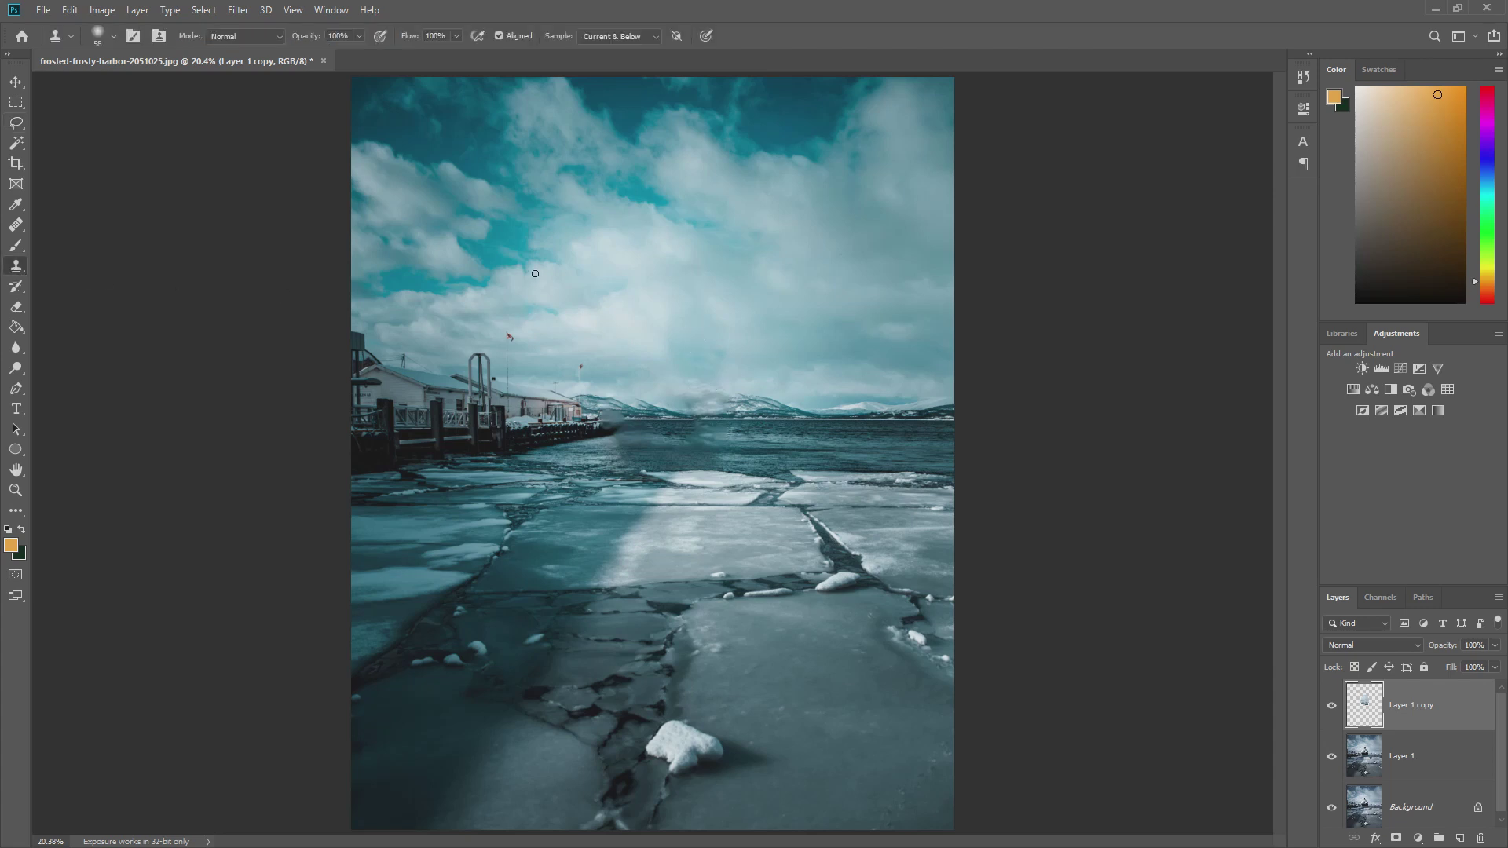
drag(534, 276, 590, 283)
alt+click(801, 319)
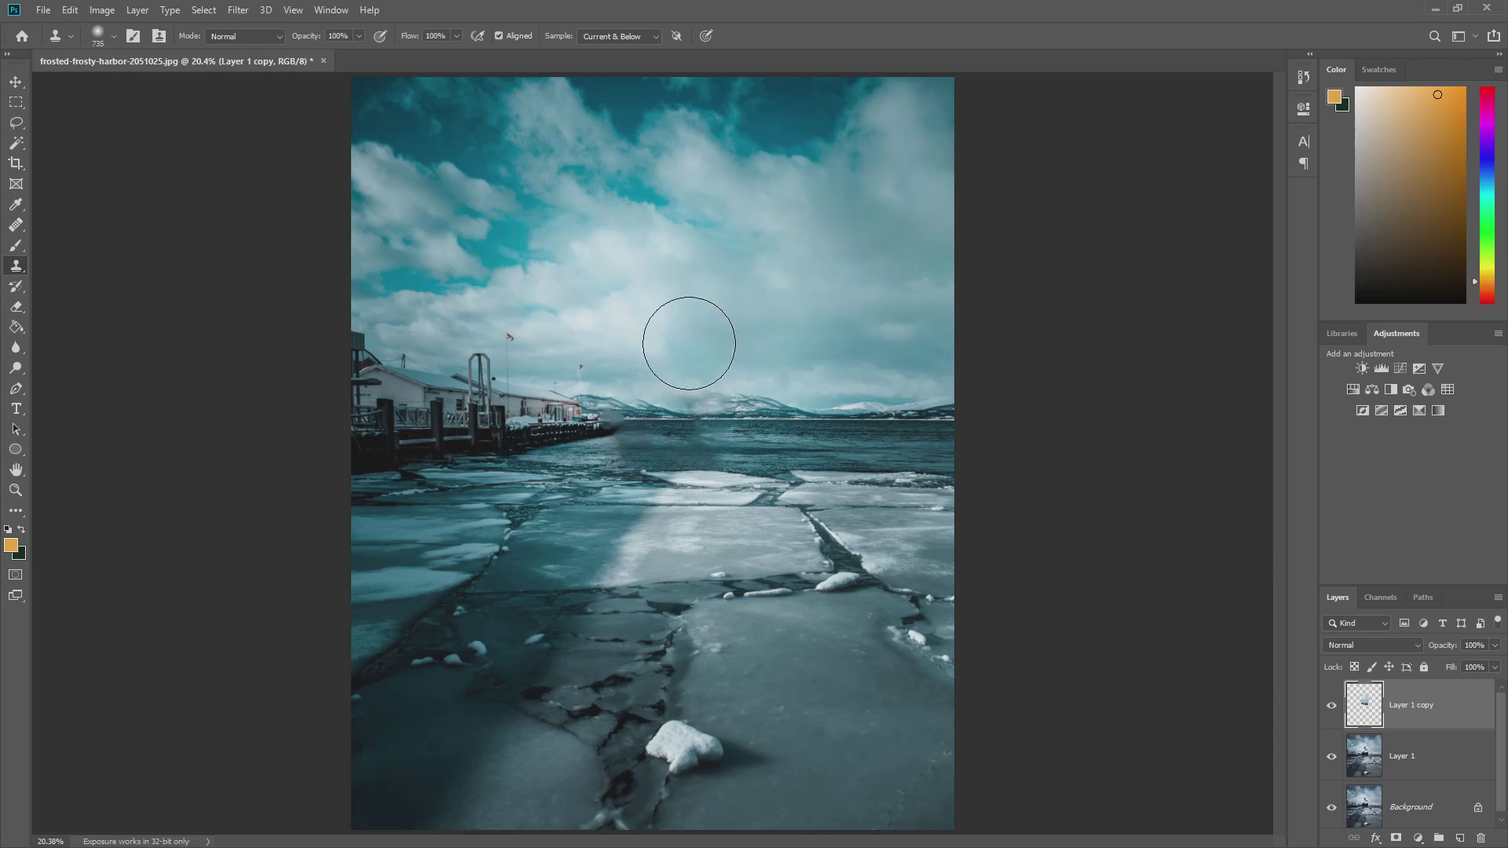
click(672, 334)
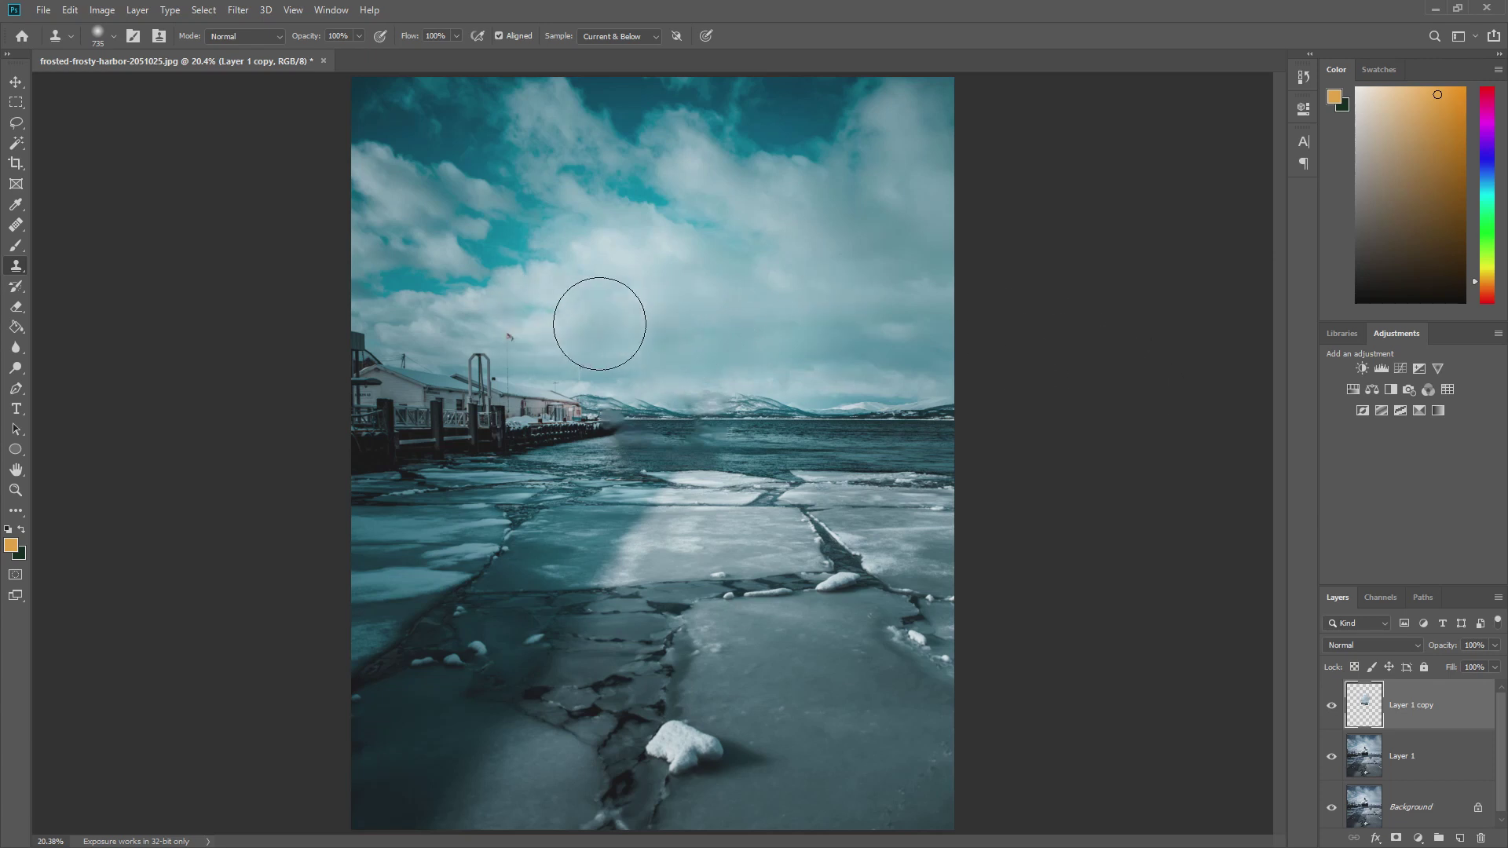
click(604, 325)
alt+click(606, 324)
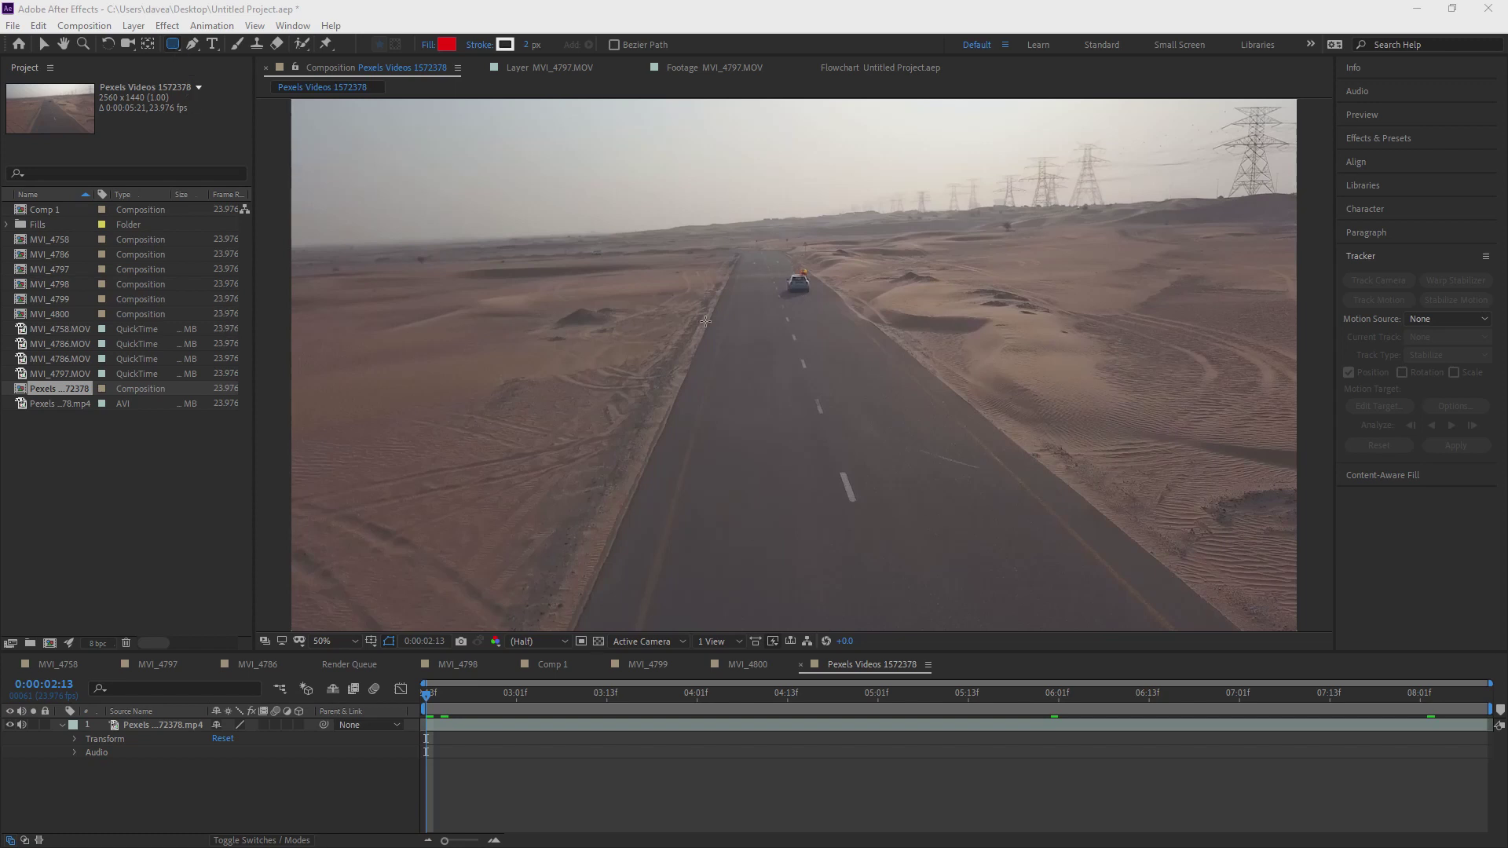
Step: Select the desert road footage layer and draw Mask 1 around the distant car
click(171, 727)
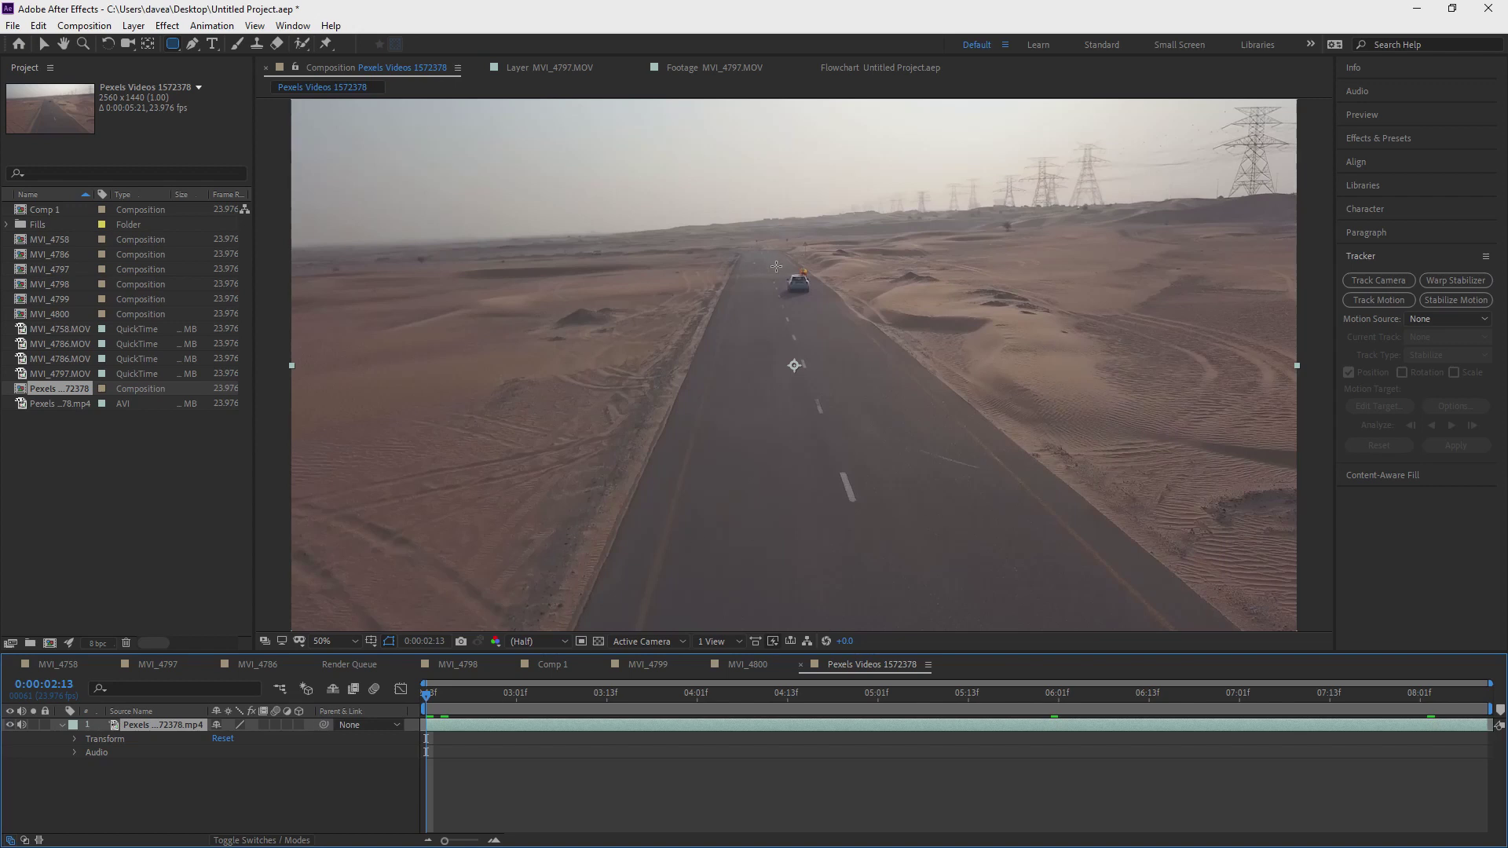
drag(776, 273, 817, 296)
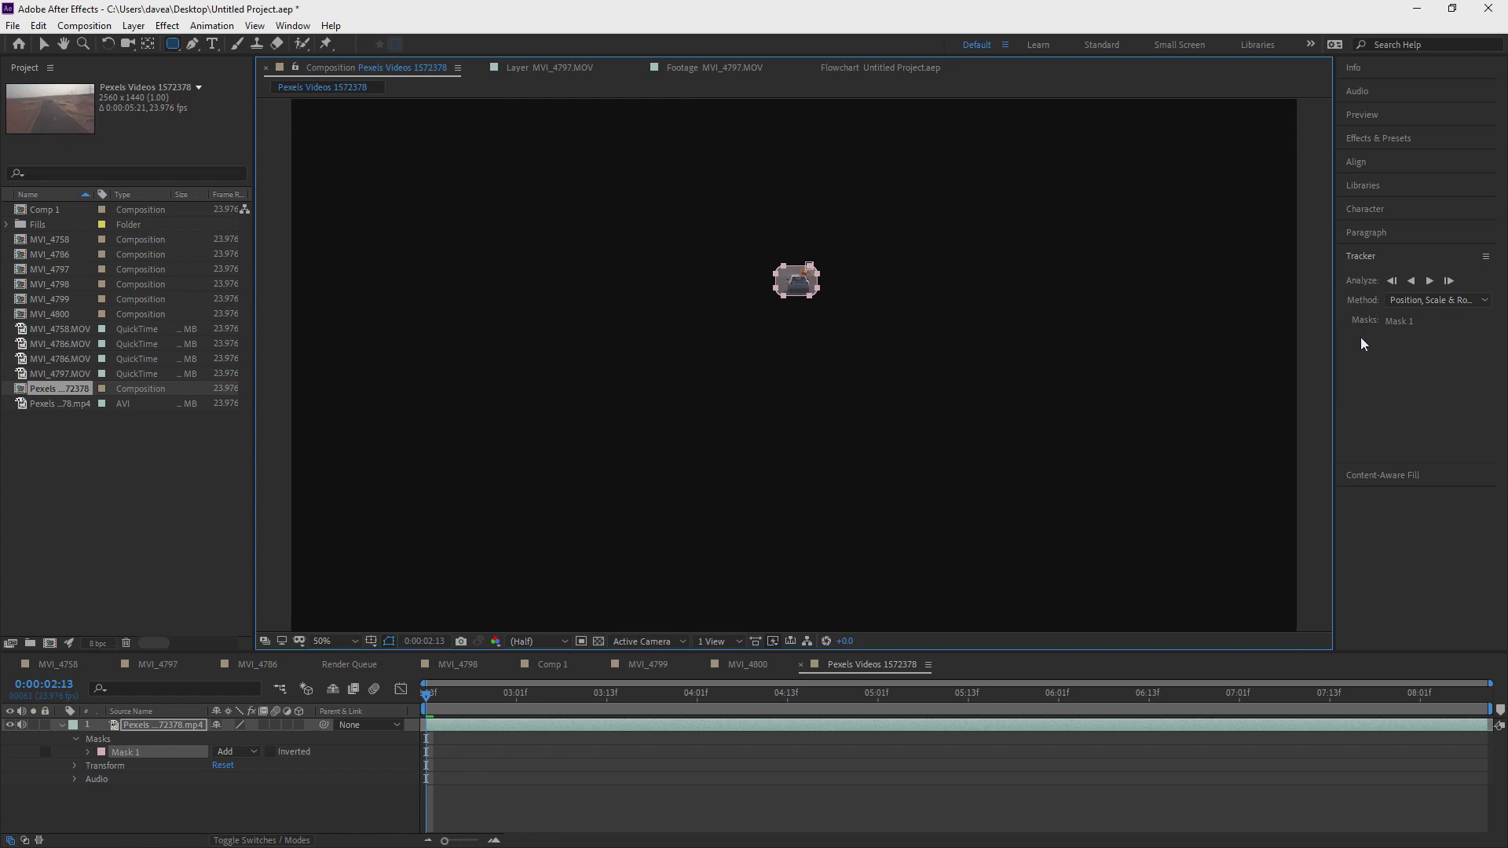
Step: Set Mask 1 to Subtract and track it forward through the clip with Position, Scale & Rotation
click(236, 752)
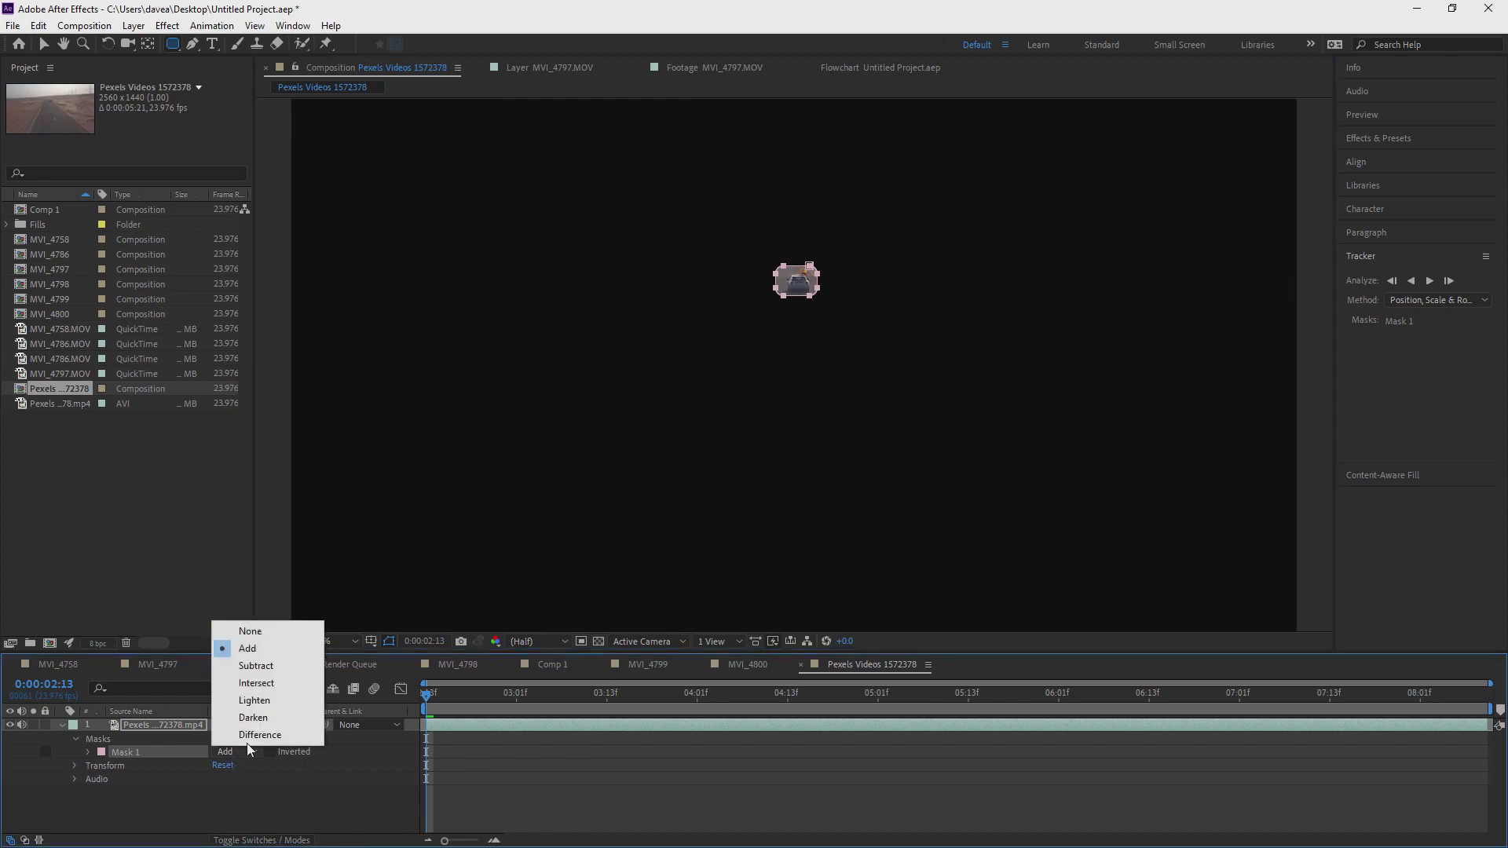
click(263, 666)
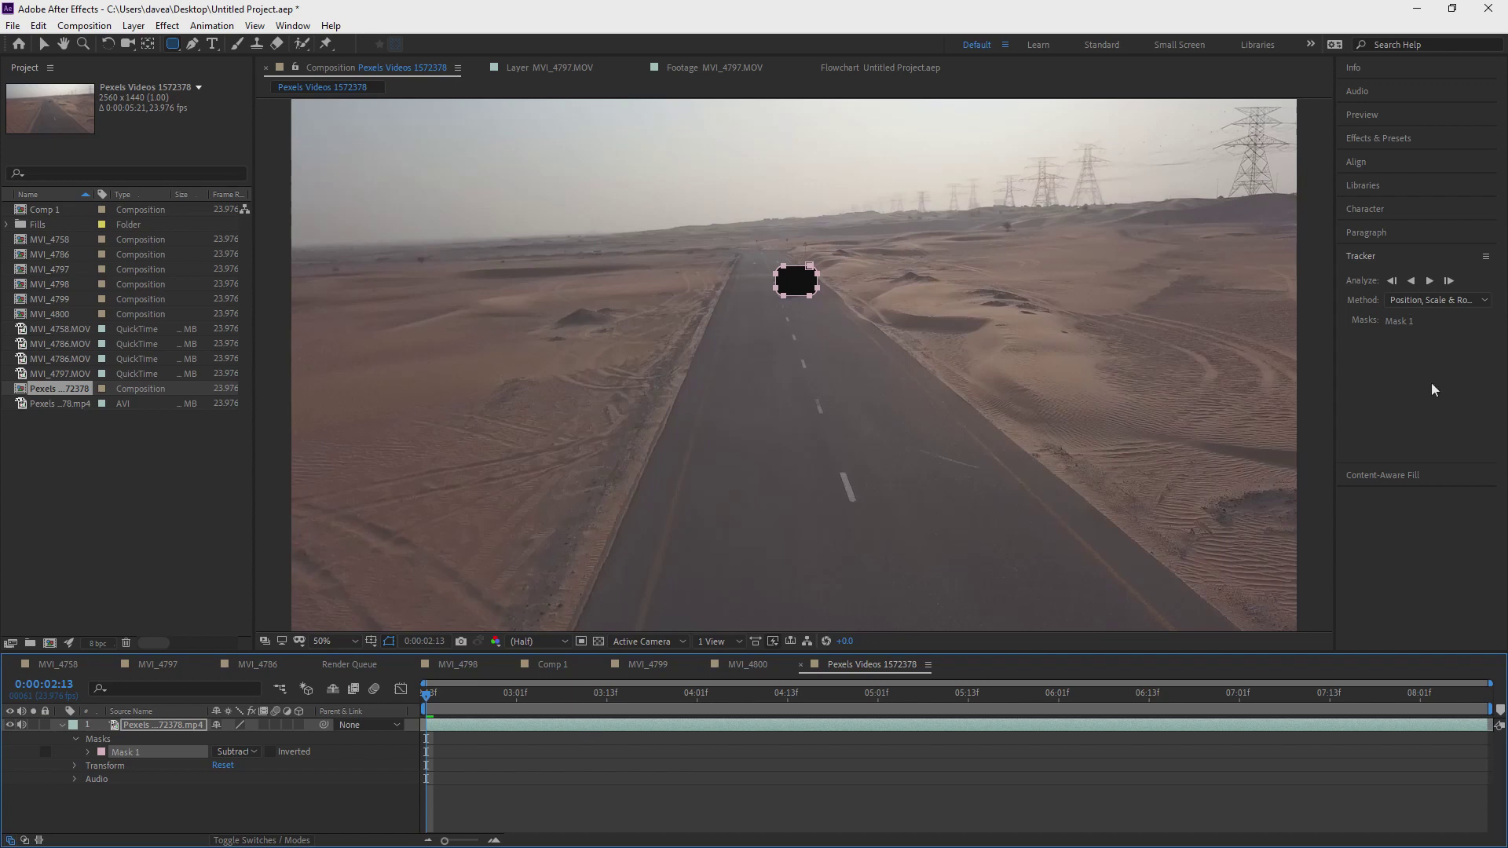
click(1430, 281)
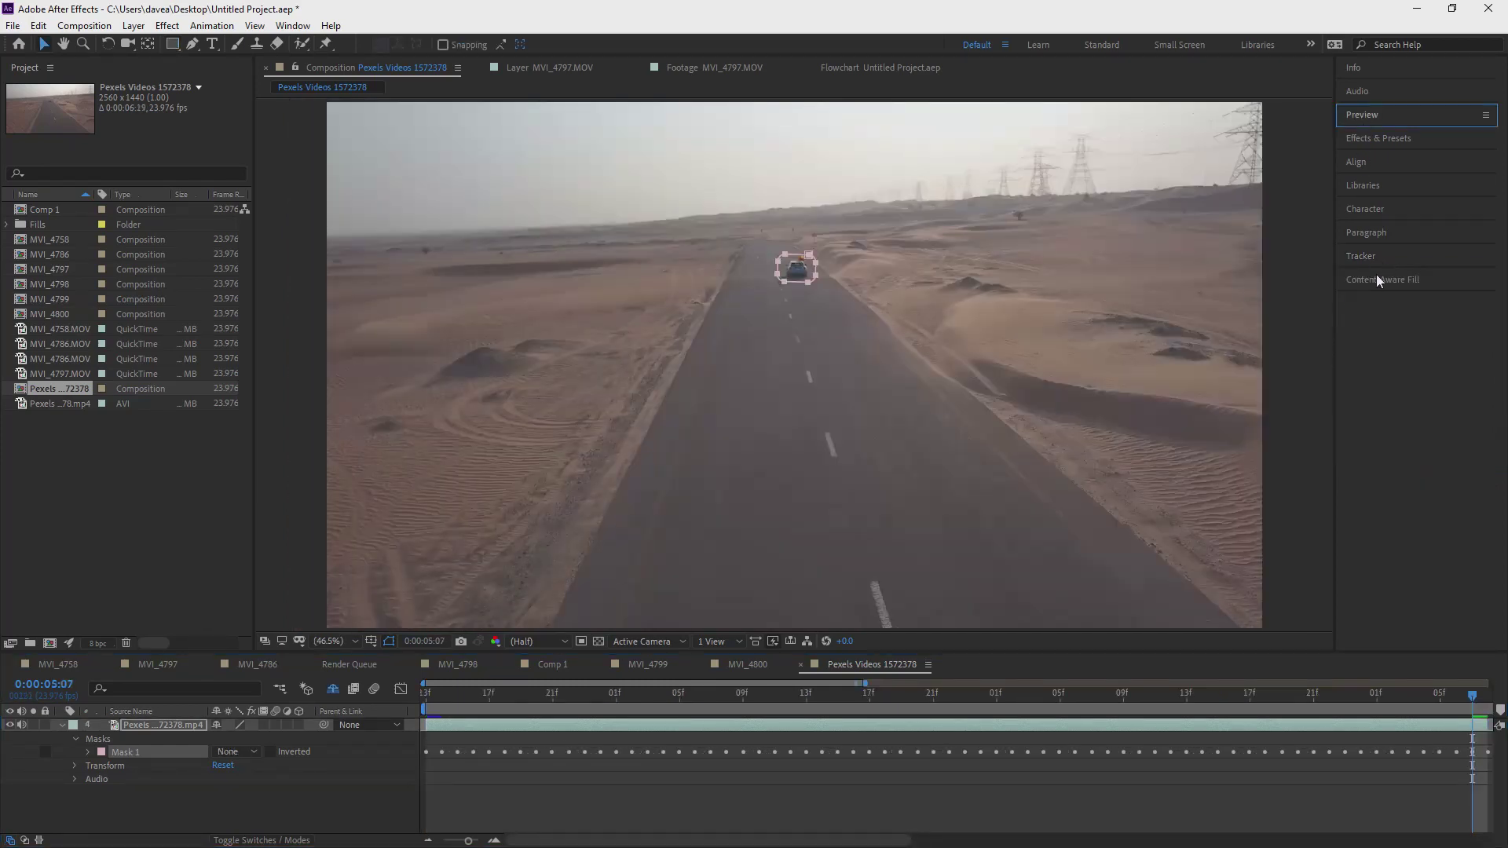
Step: Open the Content-Aware Fill panel and set Mask 1 back to Subtract
click(1376, 280)
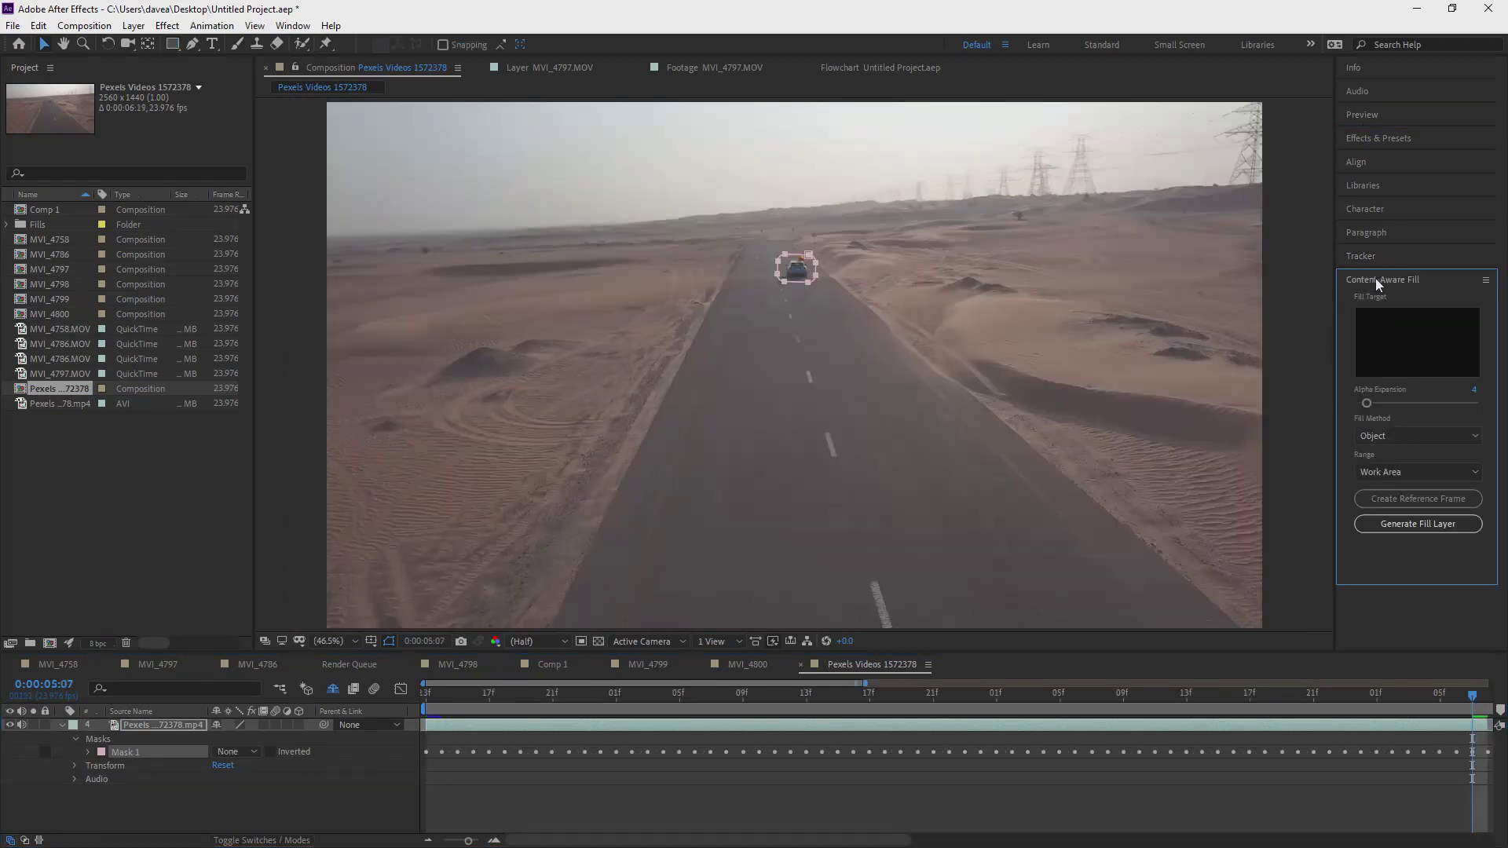
click(235, 752)
click(257, 669)
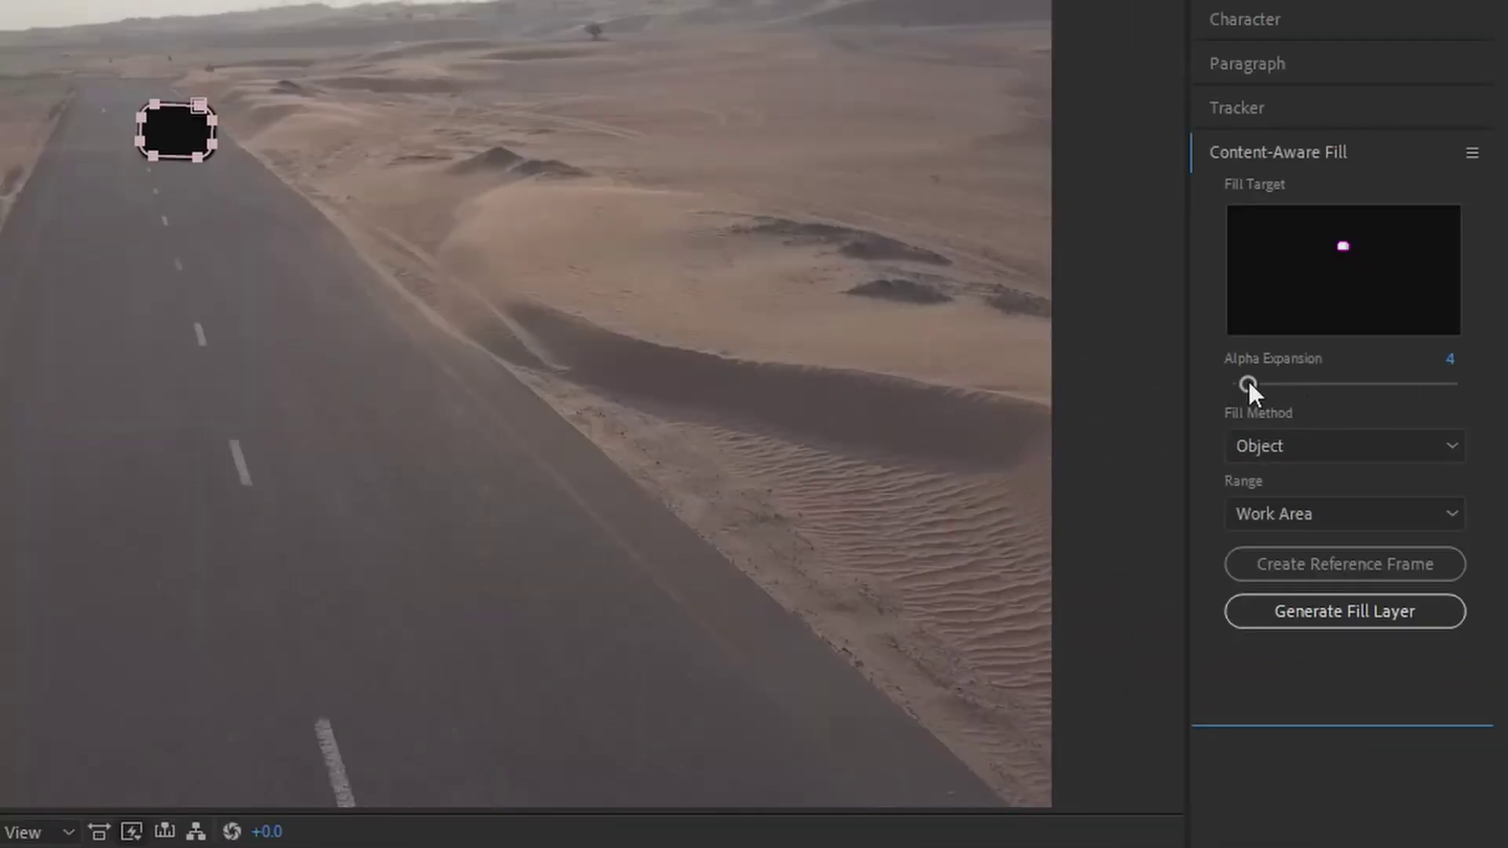
Step: Set Alpha Expansion to 6, keeping Fill Method Object and Range Work Area
drag(1247, 384, 1397, 384)
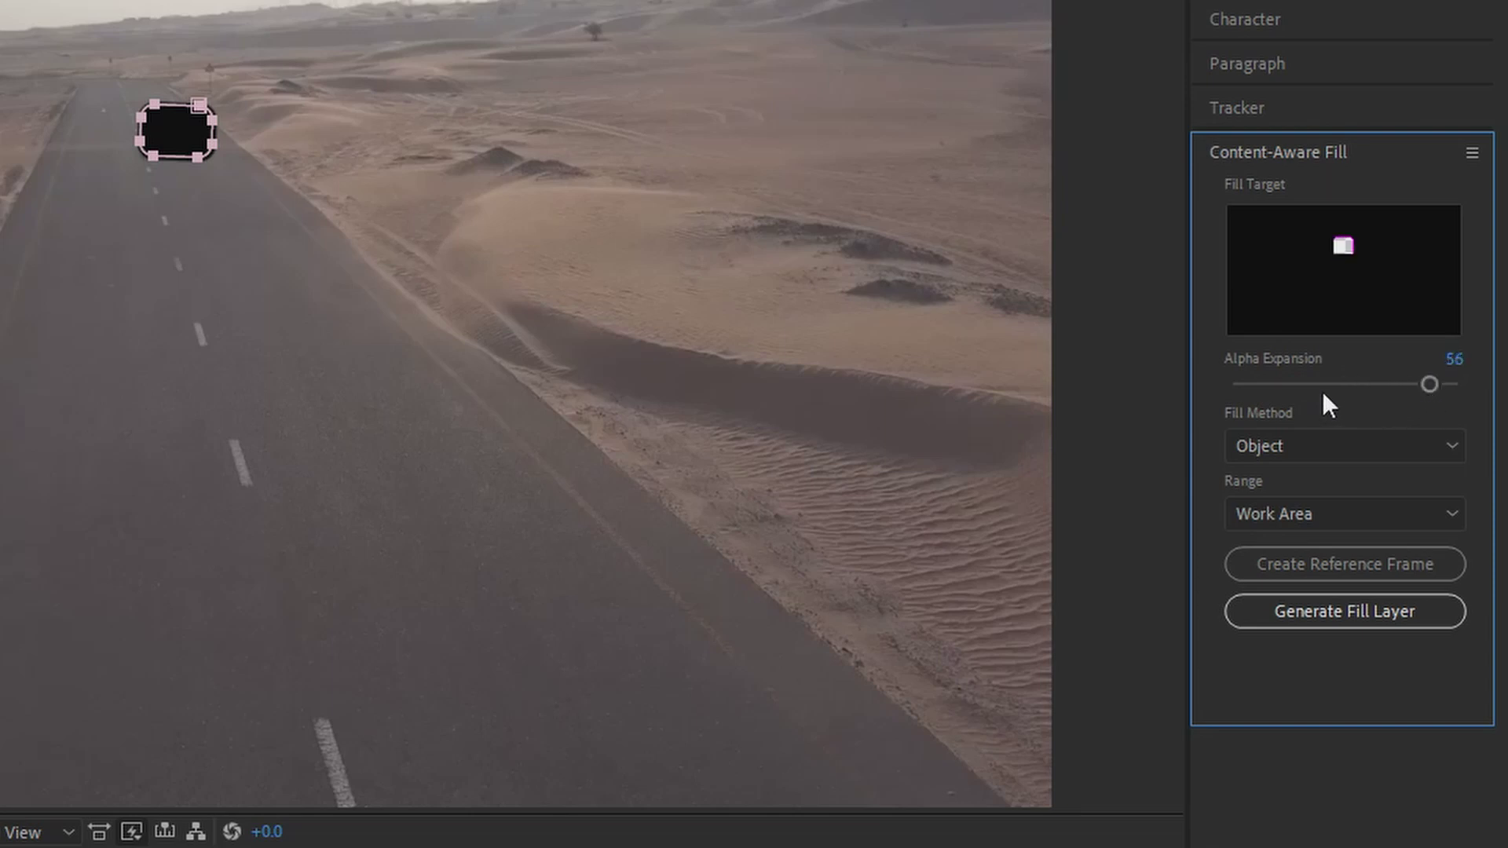
drag(1271, 385, 1250, 383)
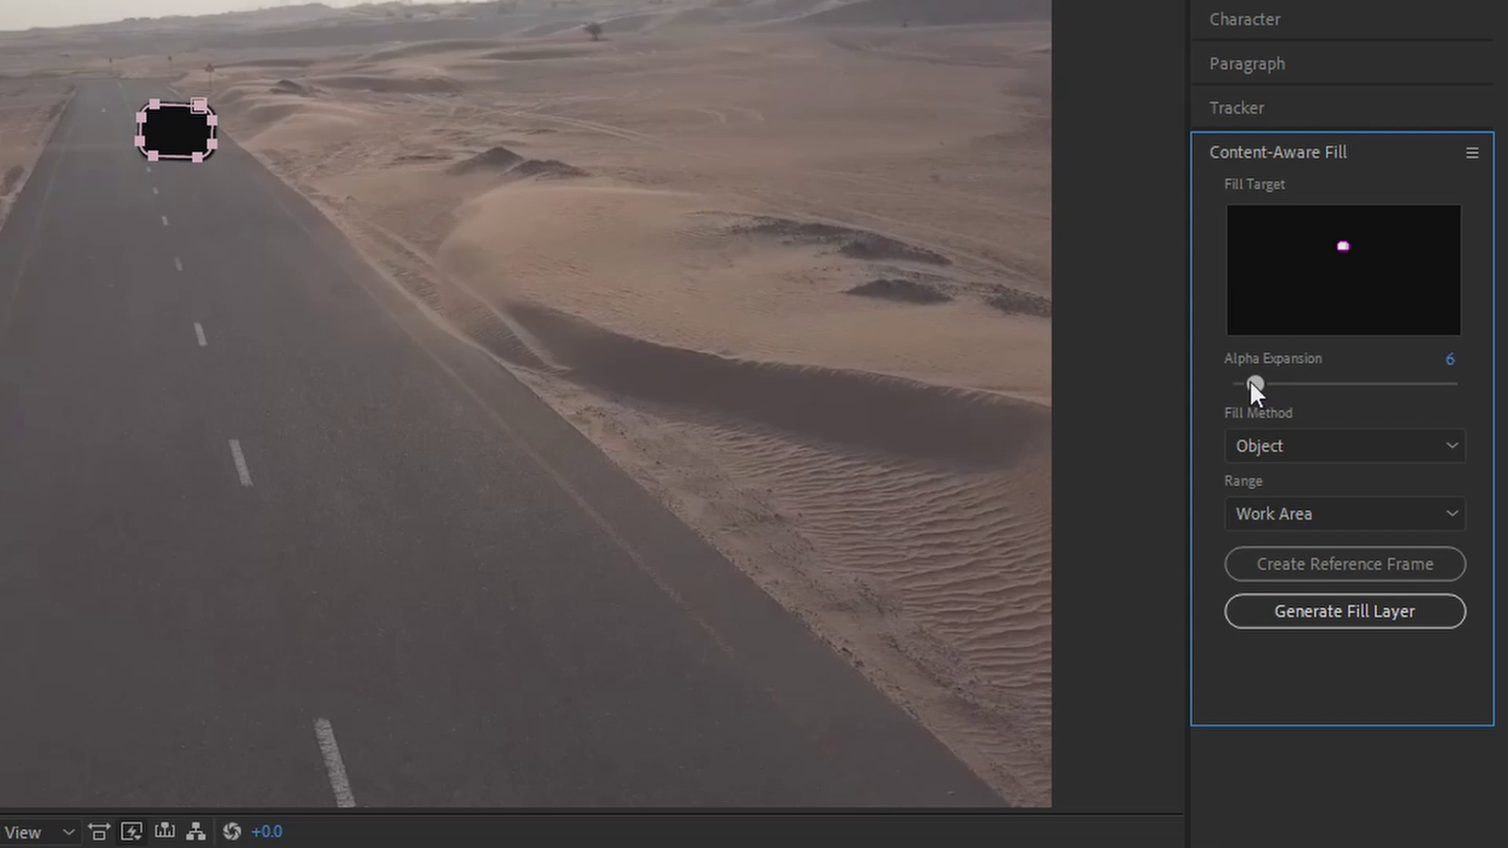
click(1310, 449)
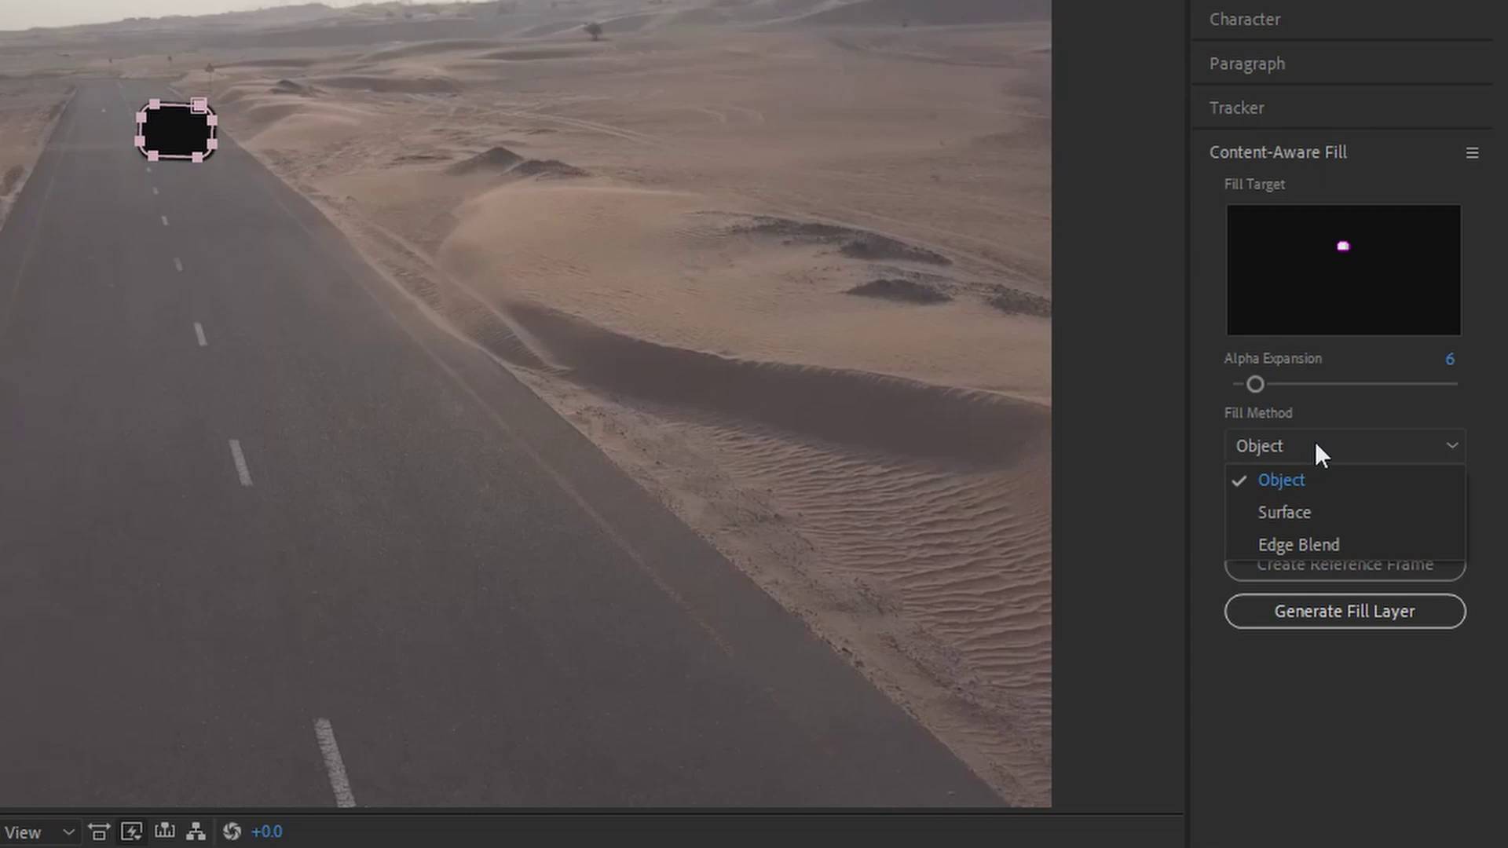
click(1315, 443)
click(1301, 515)
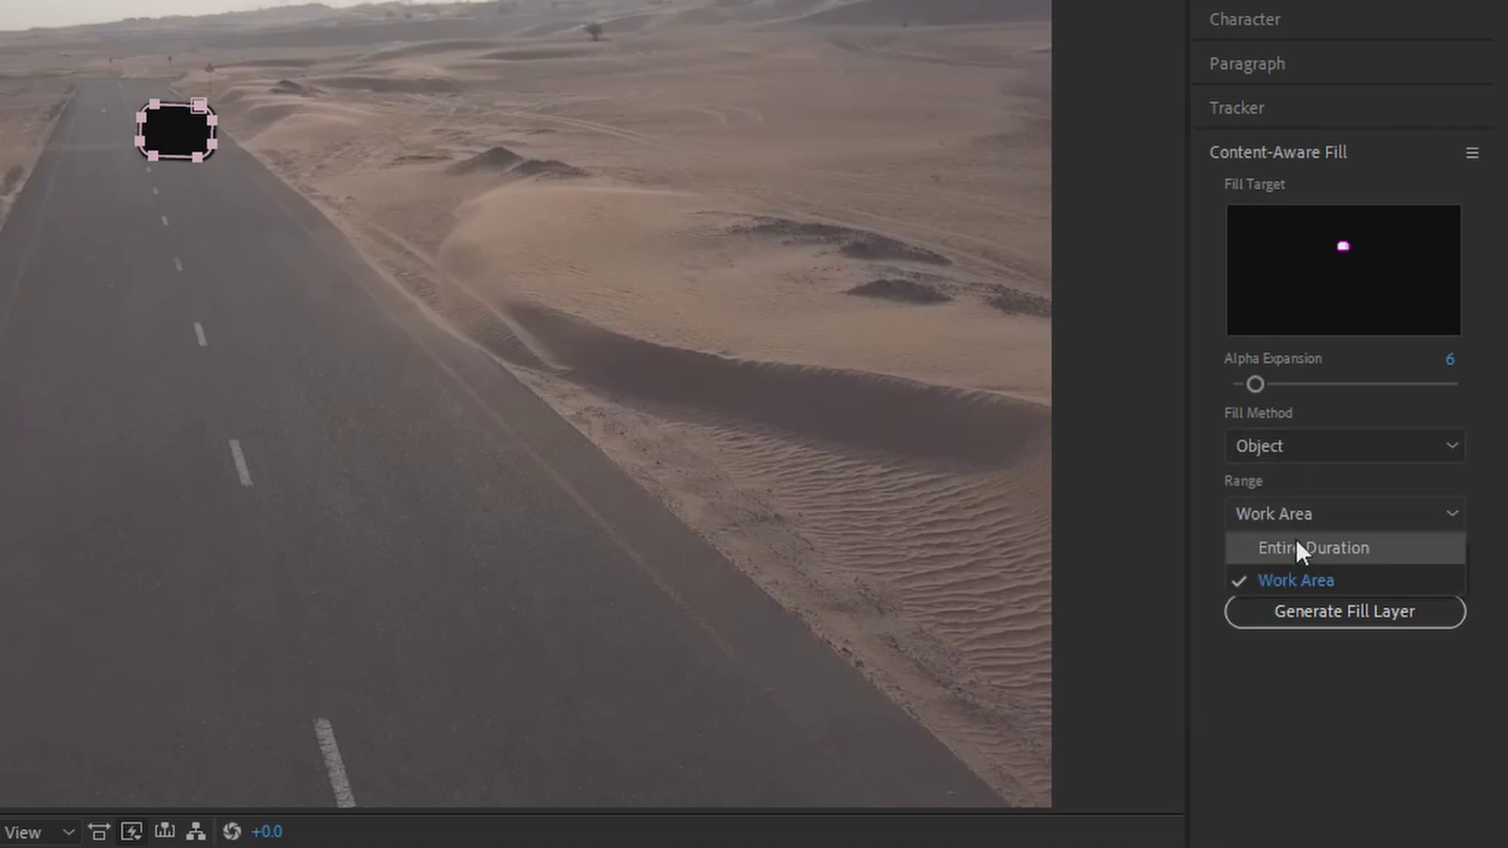
click(1343, 514)
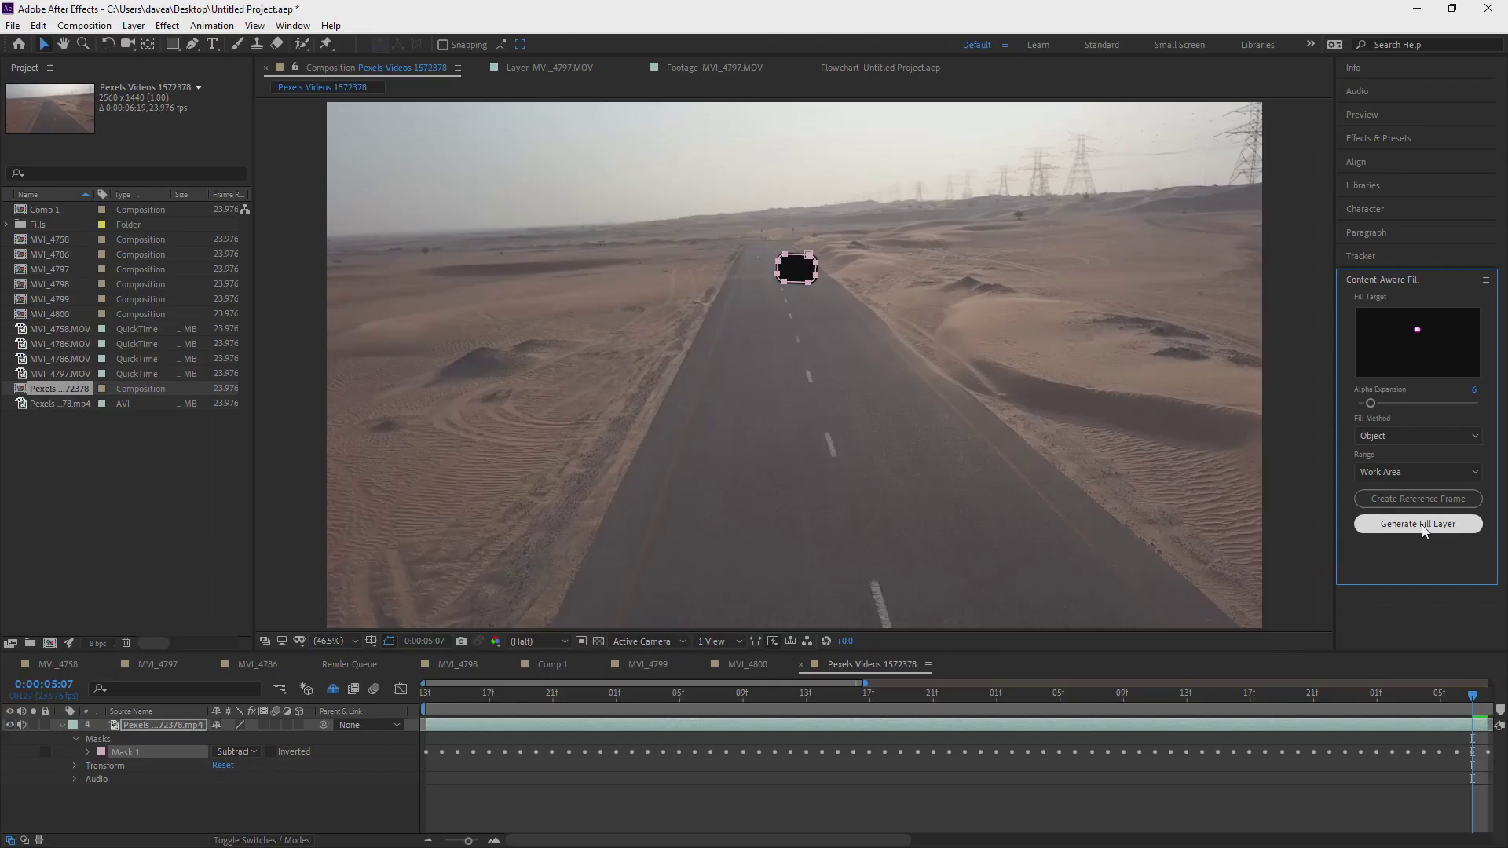
click(1353, 612)
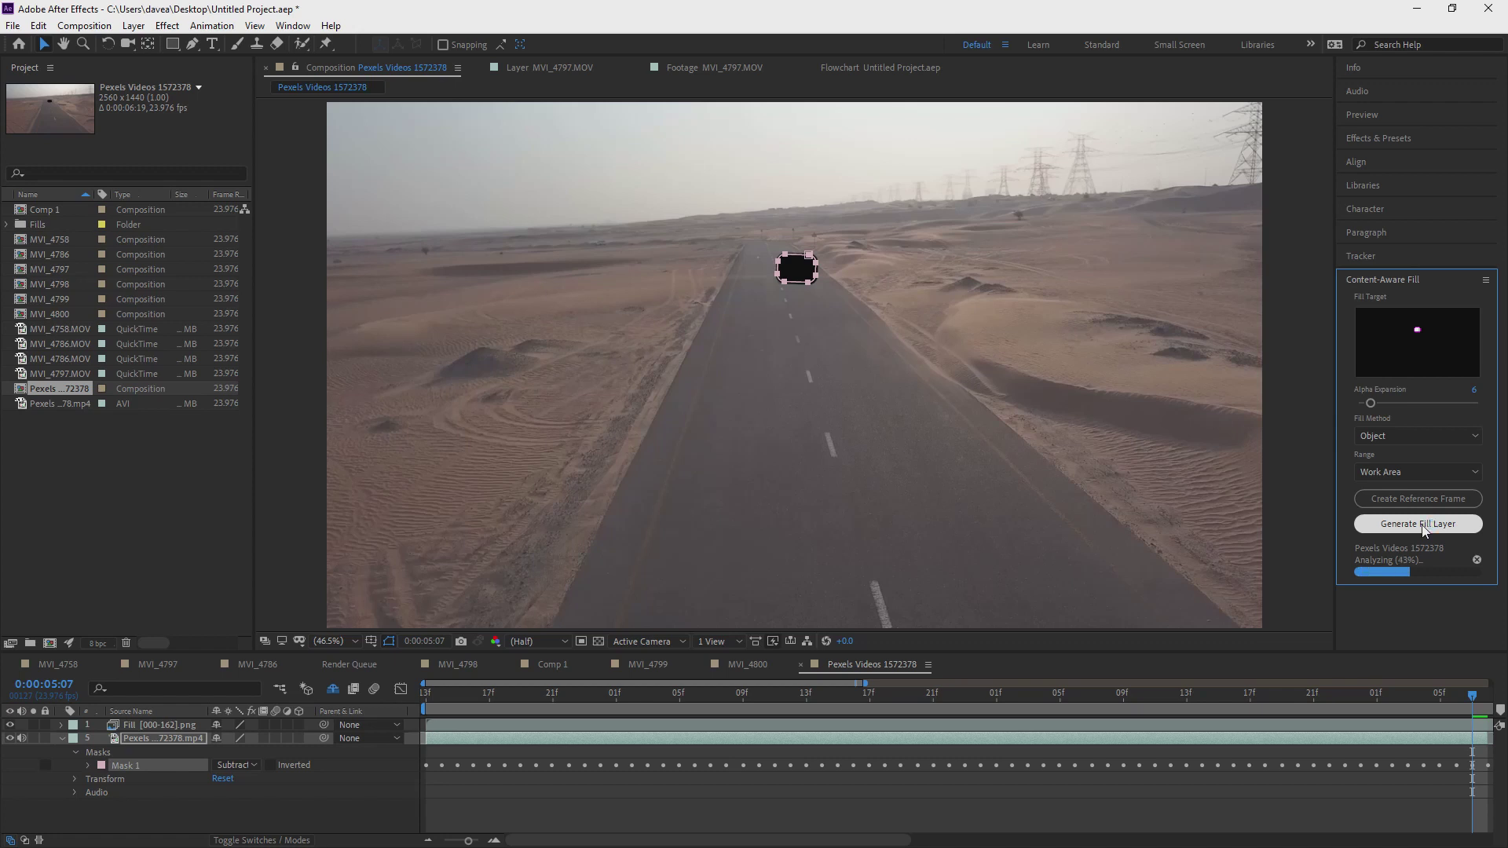
click(177, 727)
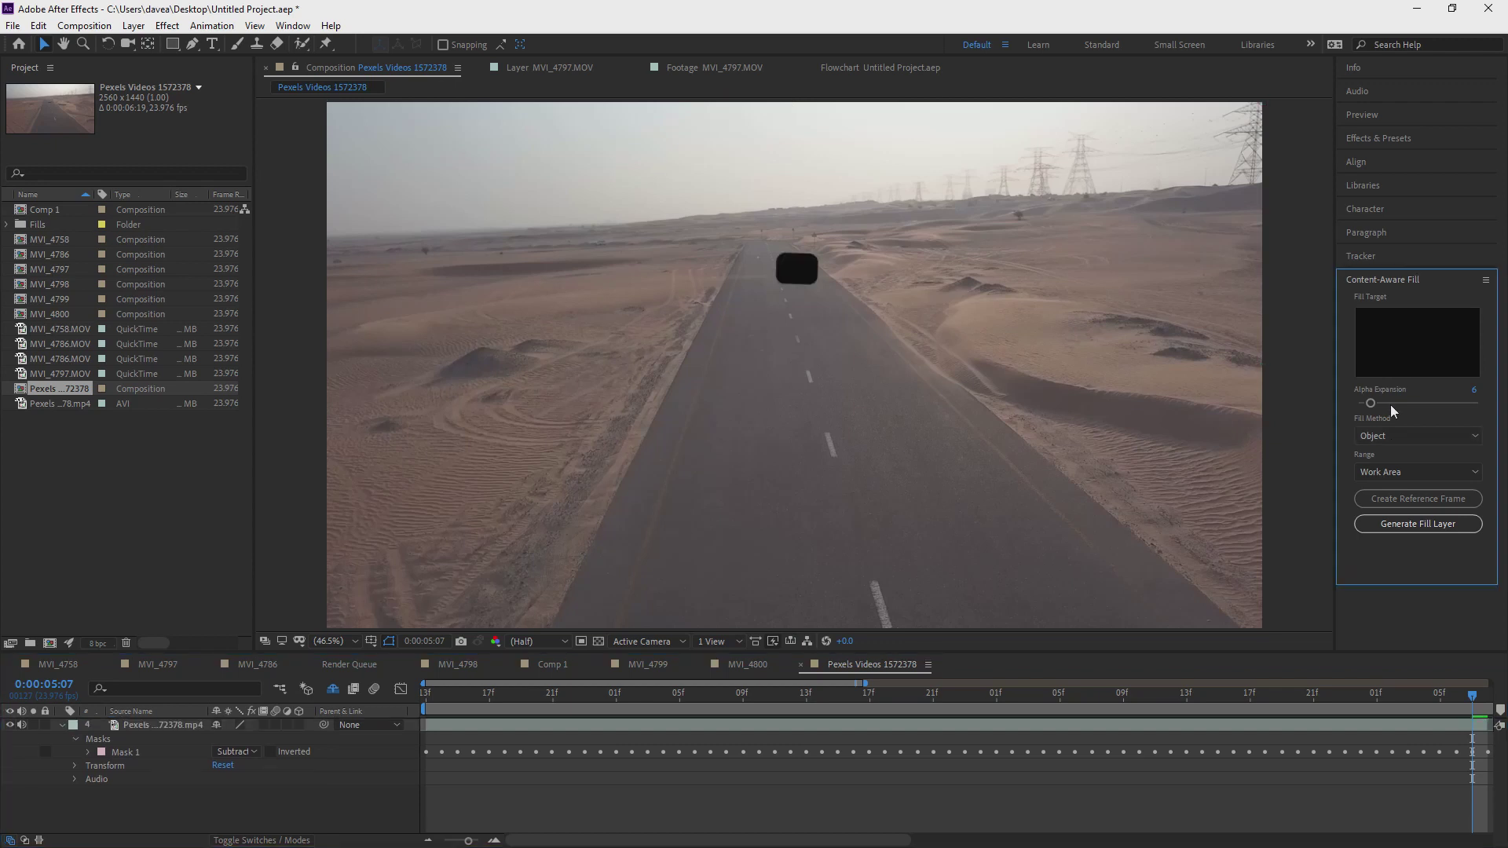
Step: Raise Alpha Expansion to 17, switch Fill Method to Surface, and generate the fill layer
click(1391, 404)
click(1380, 432)
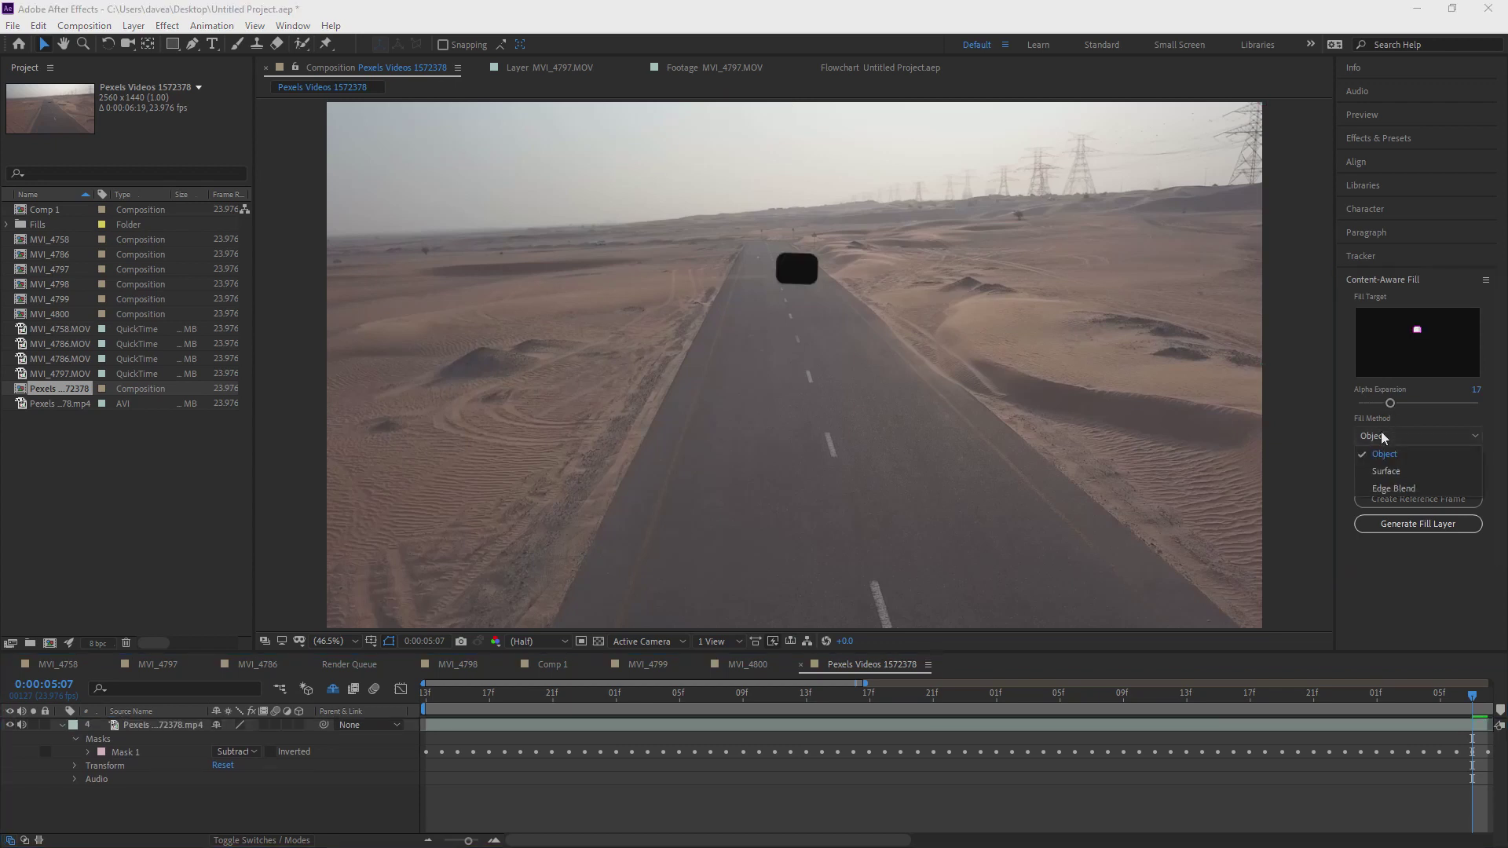
click(1407, 470)
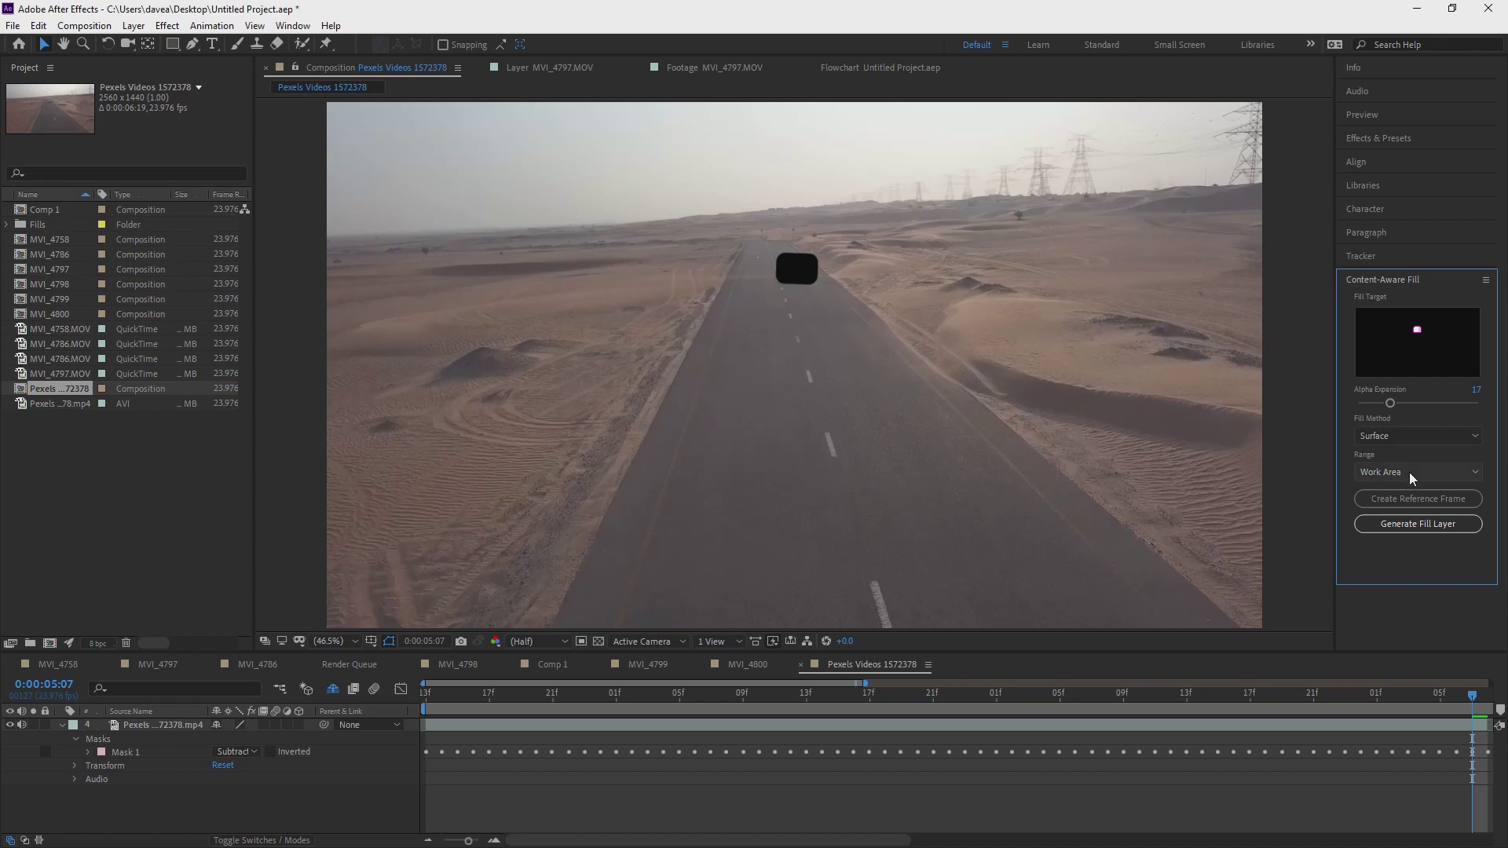
click(1410, 524)
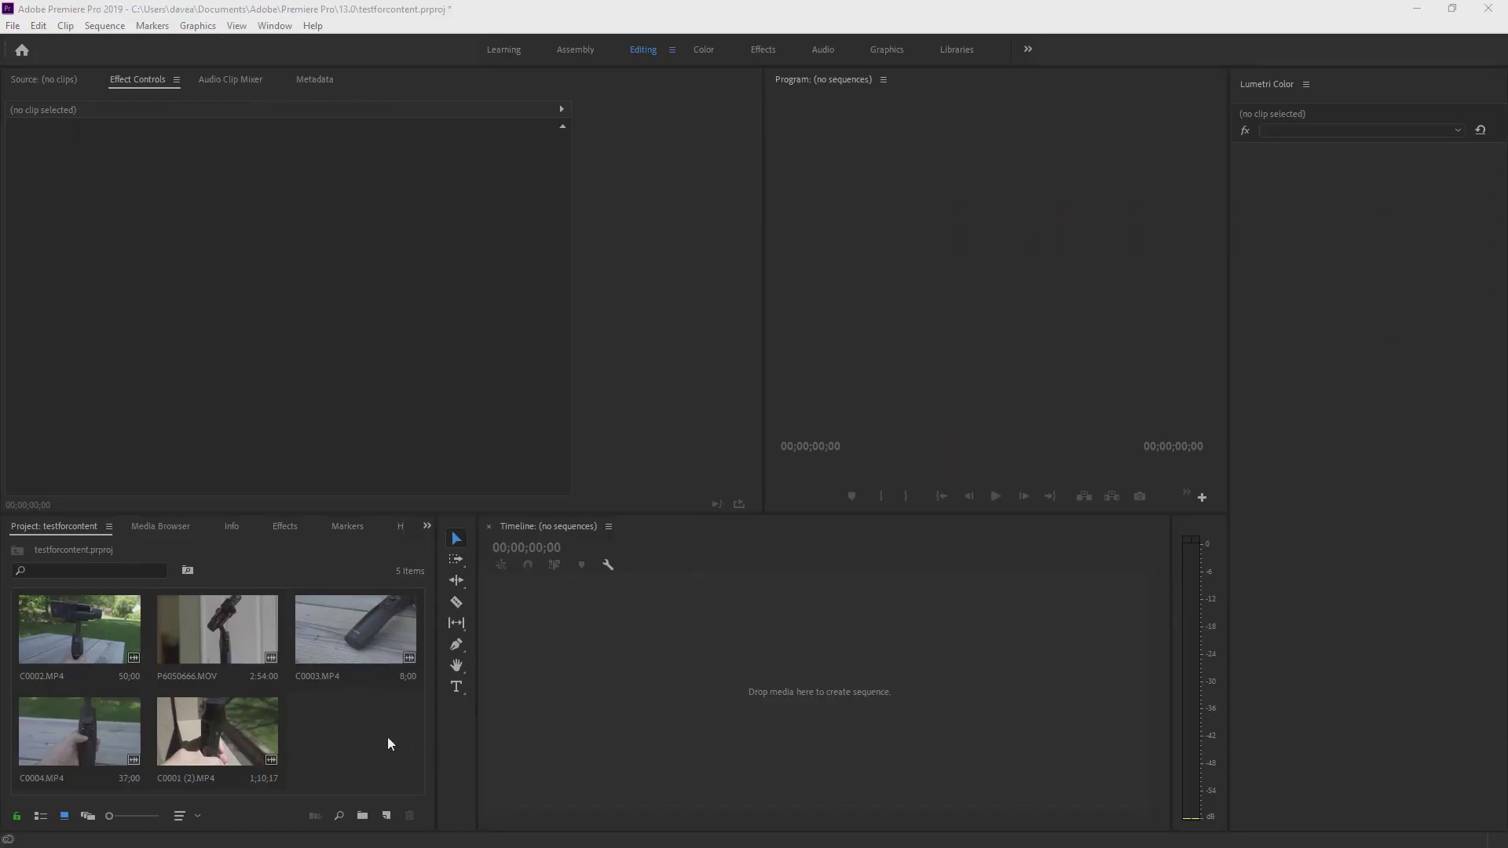
Step: Maximize the project bin with ~ and move C0003.MP4 after C0004.MP4
click(388, 739)
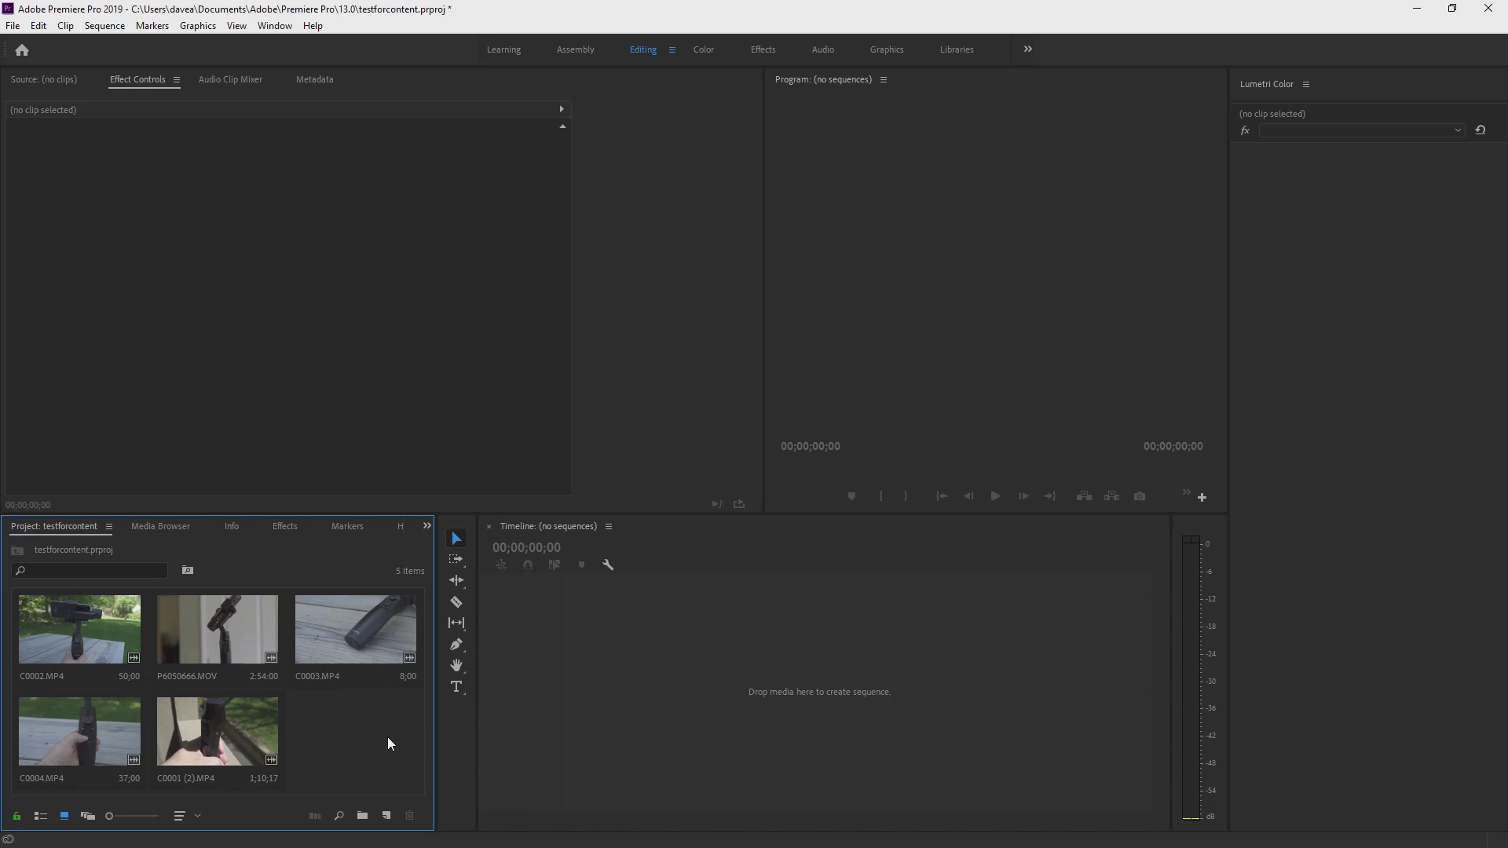
key(grave)
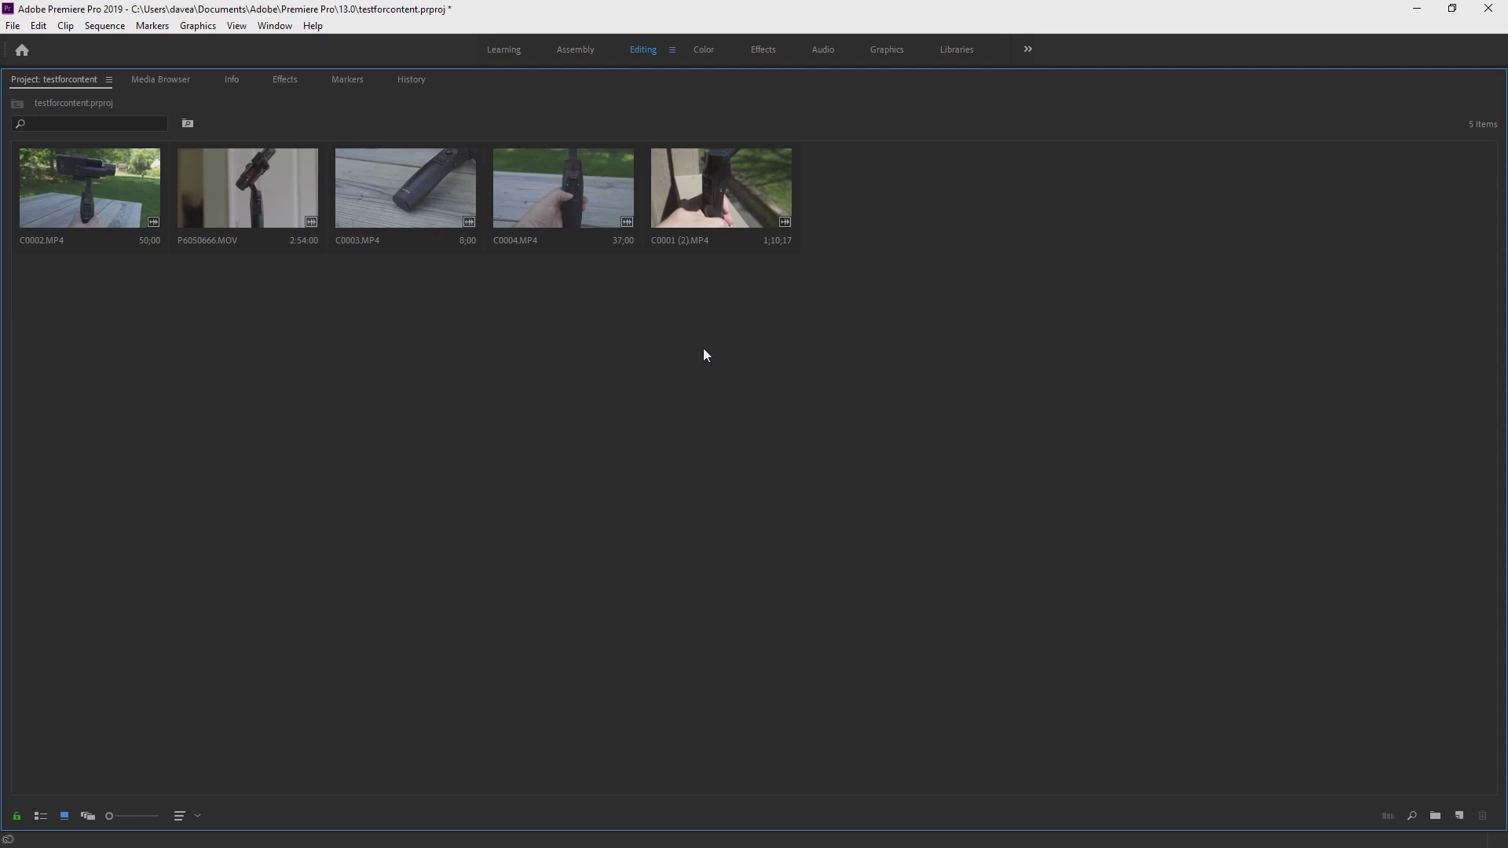
click(567, 185)
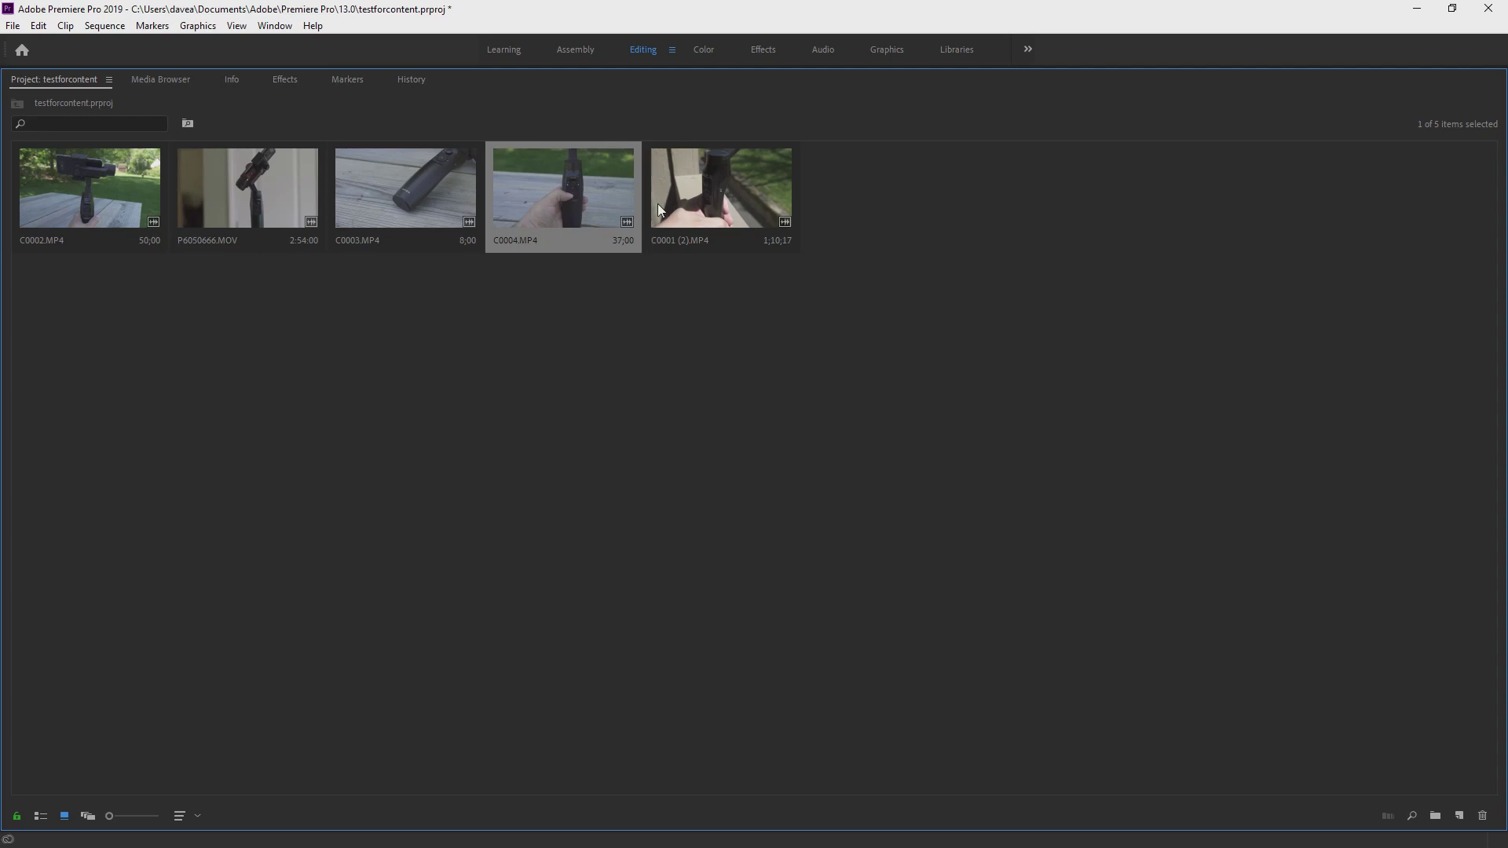
click(377, 206)
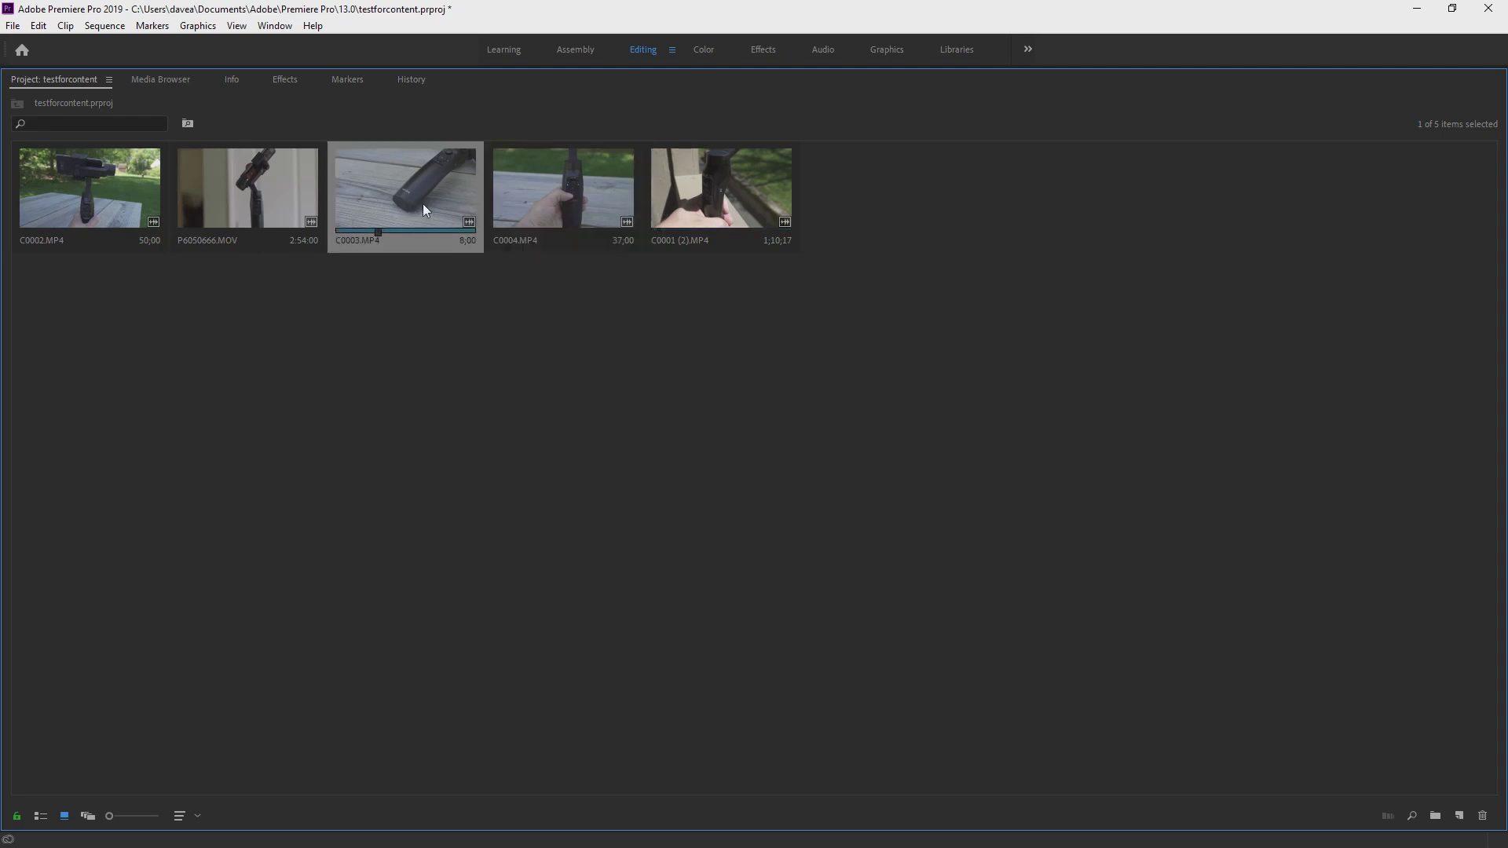
drag(419, 202, 647, 209)
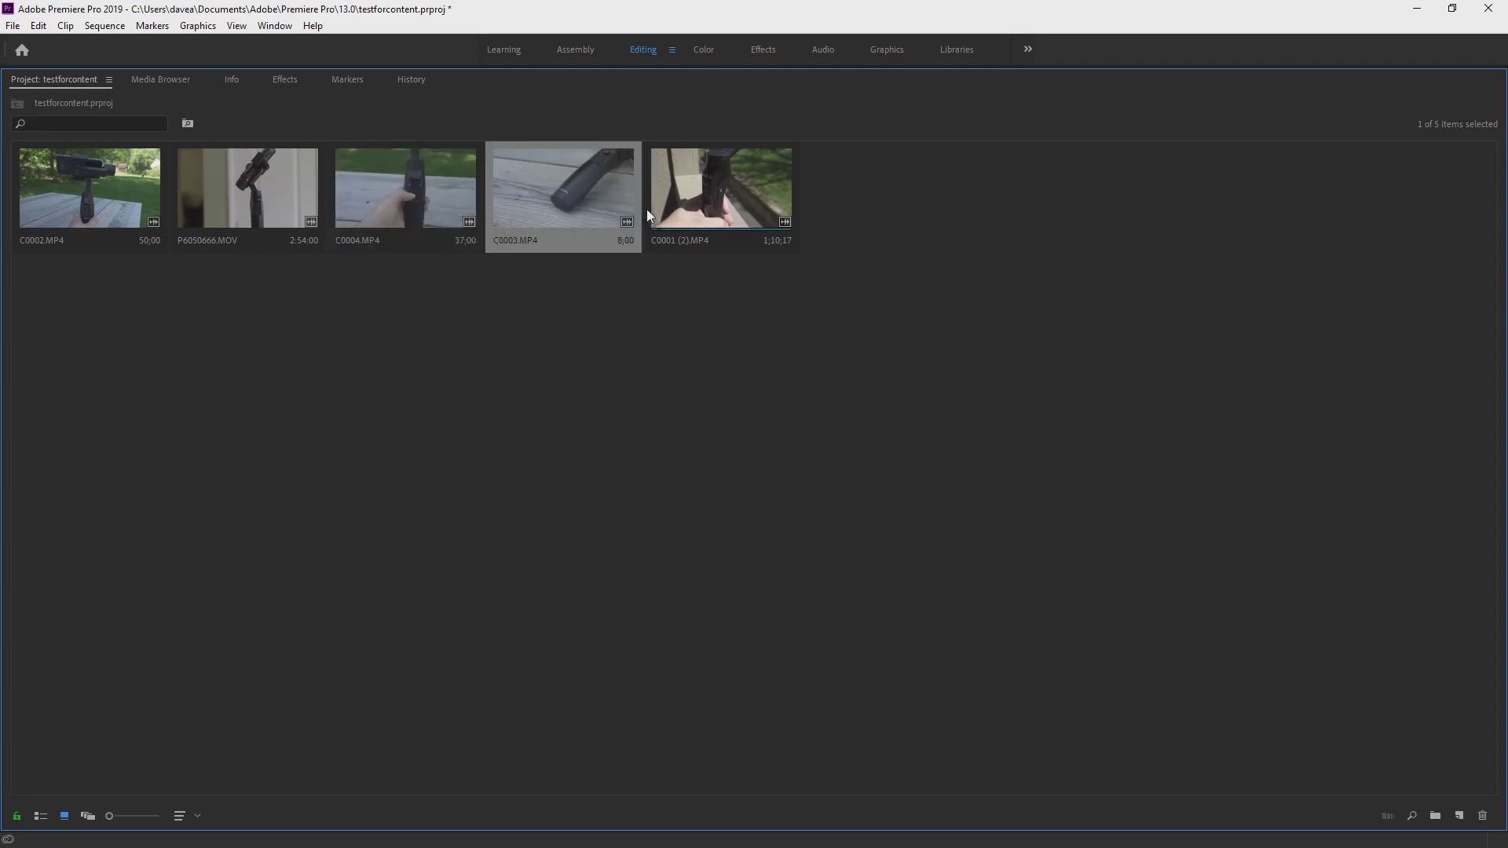
Step: Move P6050666.MOV after C0004.MP4, then call up the empty bin area's context menu
click(242, 194)
drag(242, 195, 492, 201)
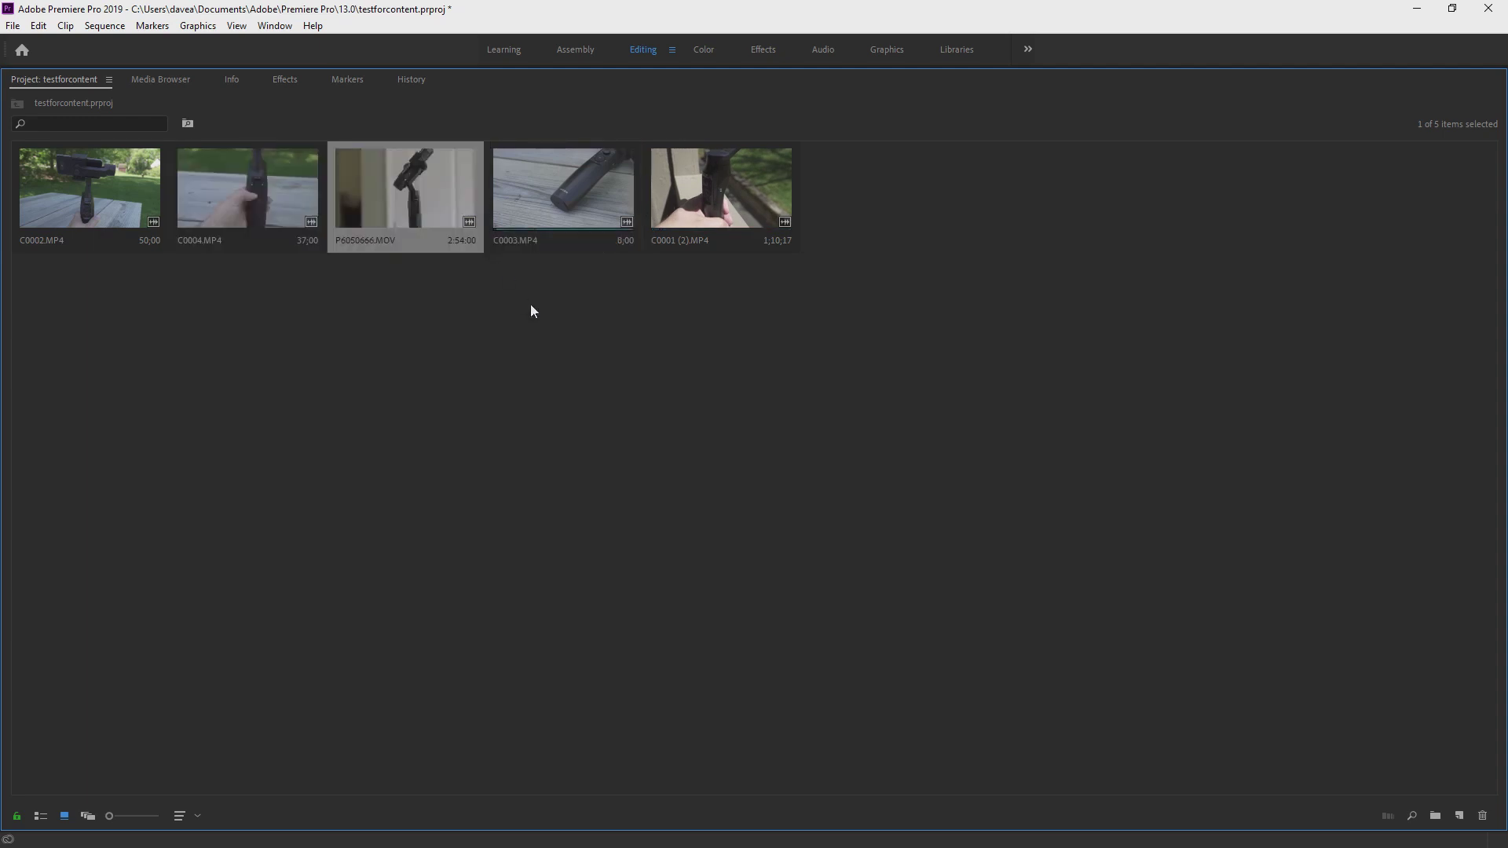
right_click(170, 322)
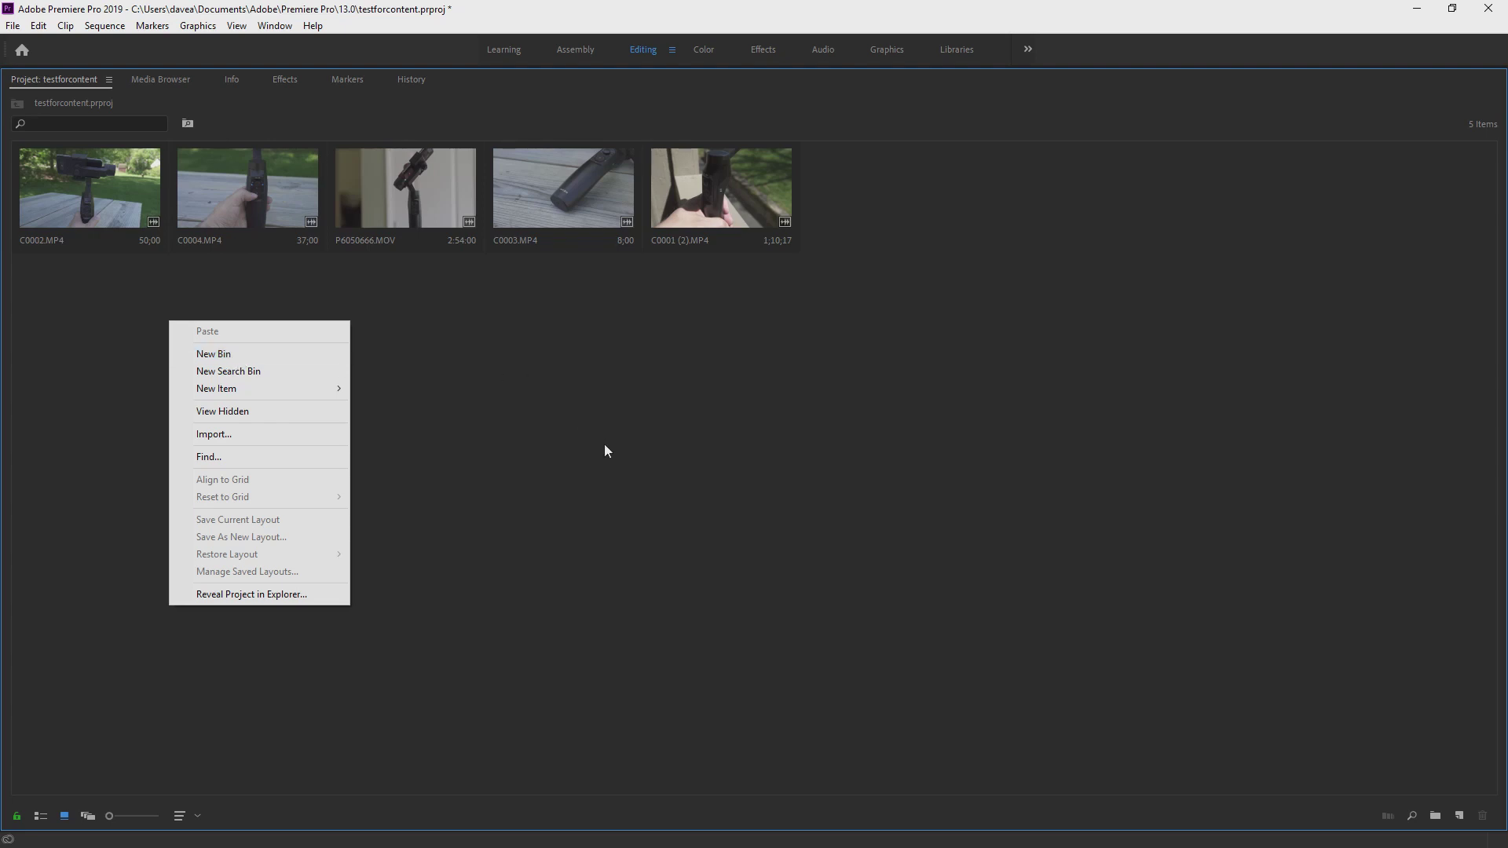
Step: Switch the bin to Freeform View and enlarge the clip thumbnails
click(234, 732)
click(89, 817)
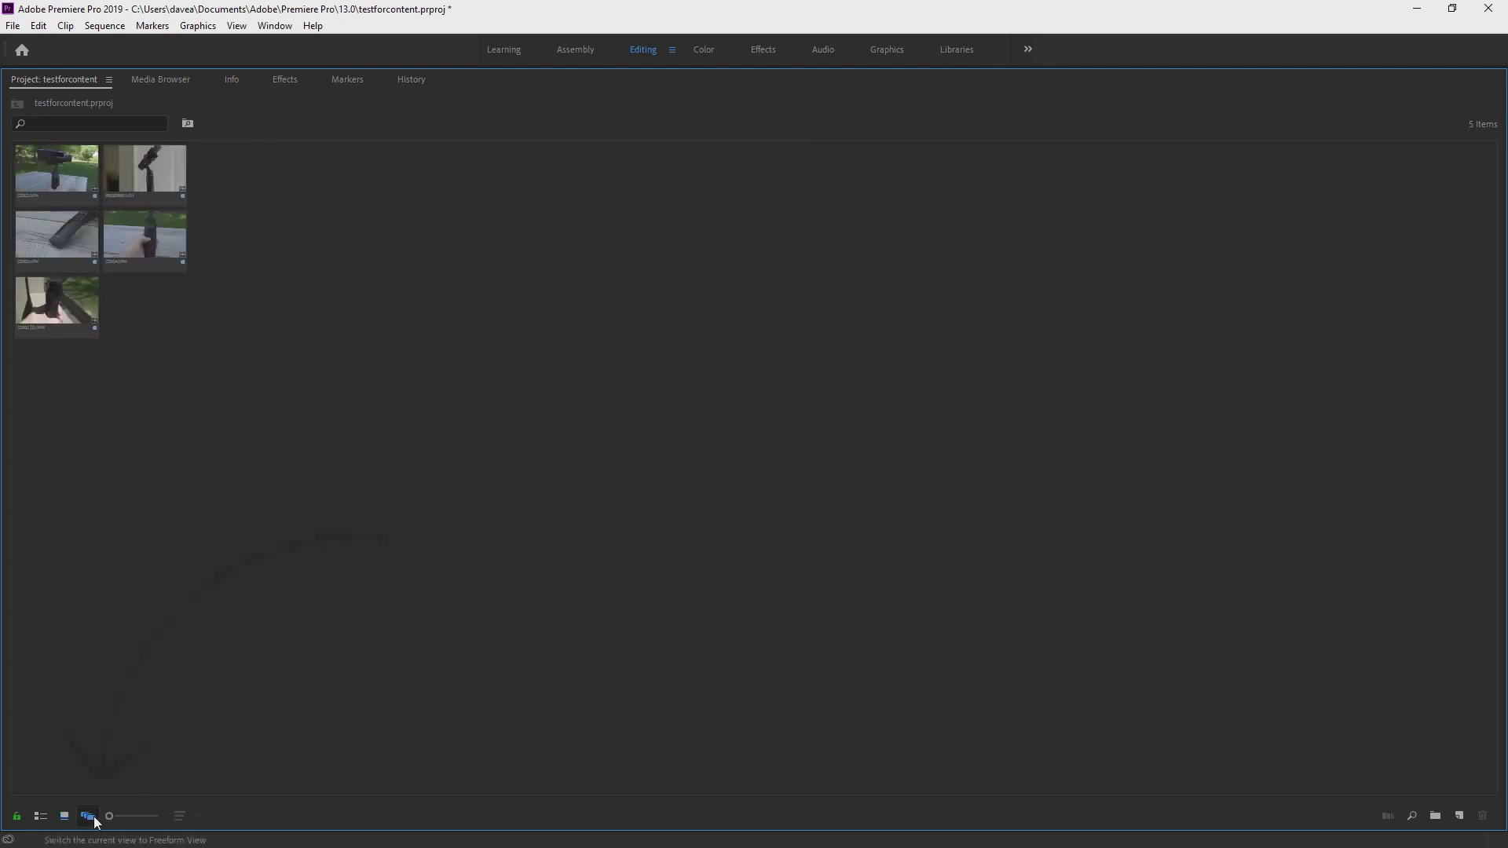
drag(126, 815, 133, 822)
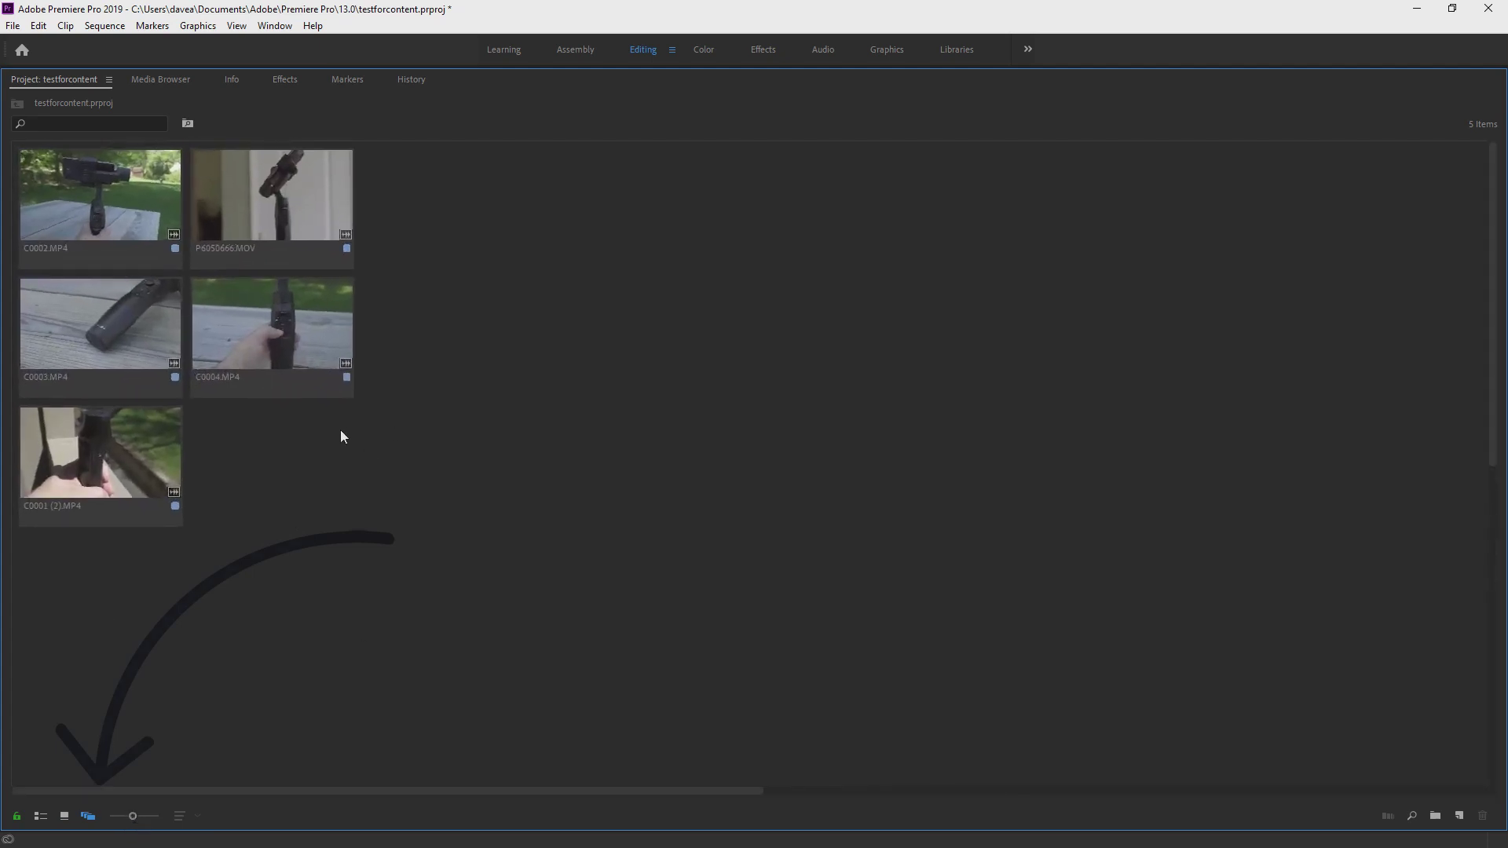
Step: Stack C0004, C0003 and C0002 mid-bin, and overlap C0001 (2) onto P6050666.MOV
drag(270, 324, 803, 391)
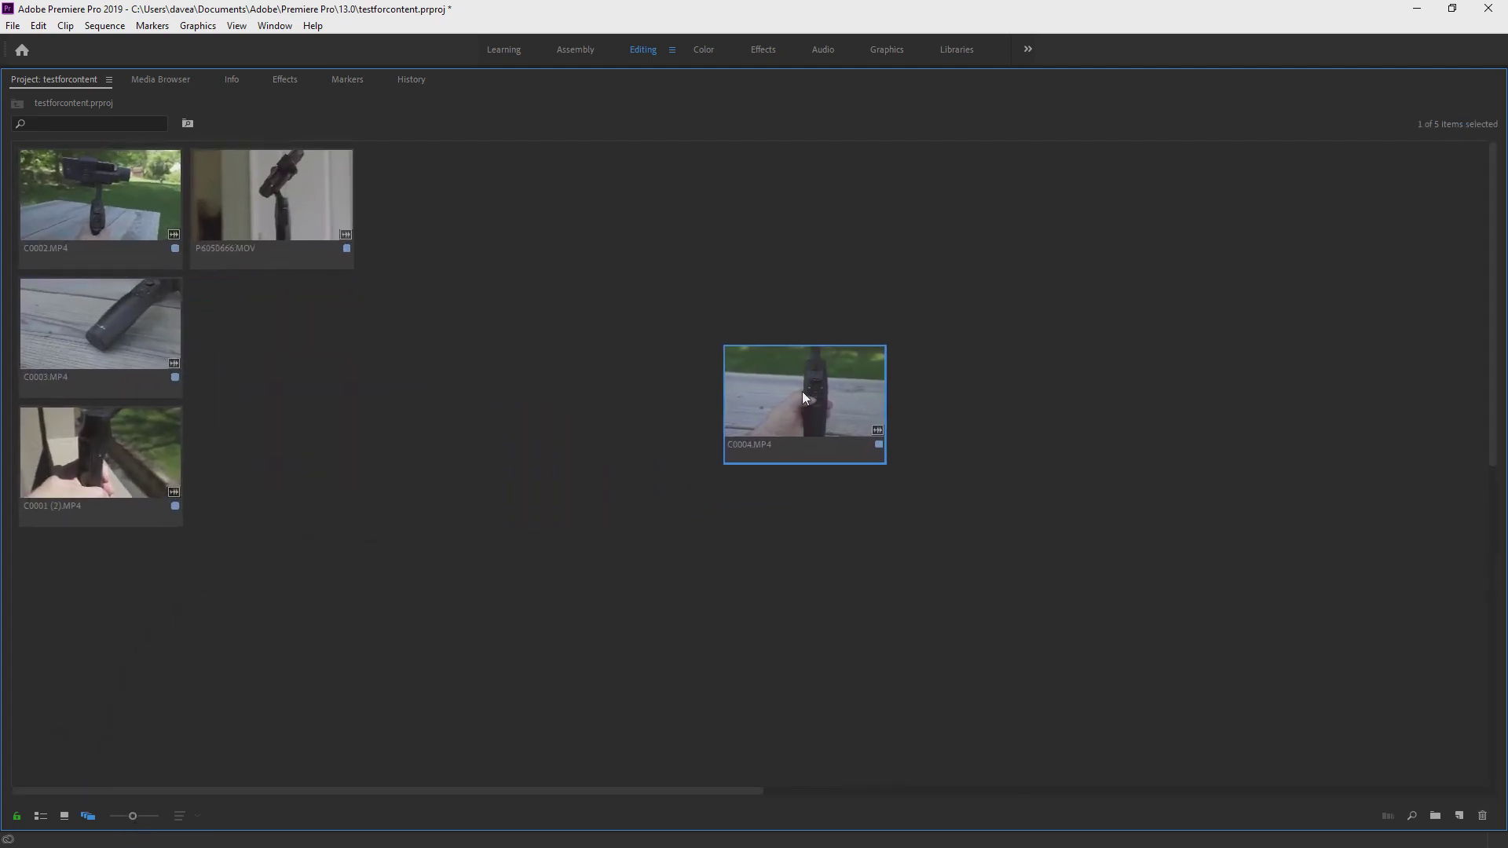
drag(102, 337, 861, 324)
drag(78, 206, 918, 266)
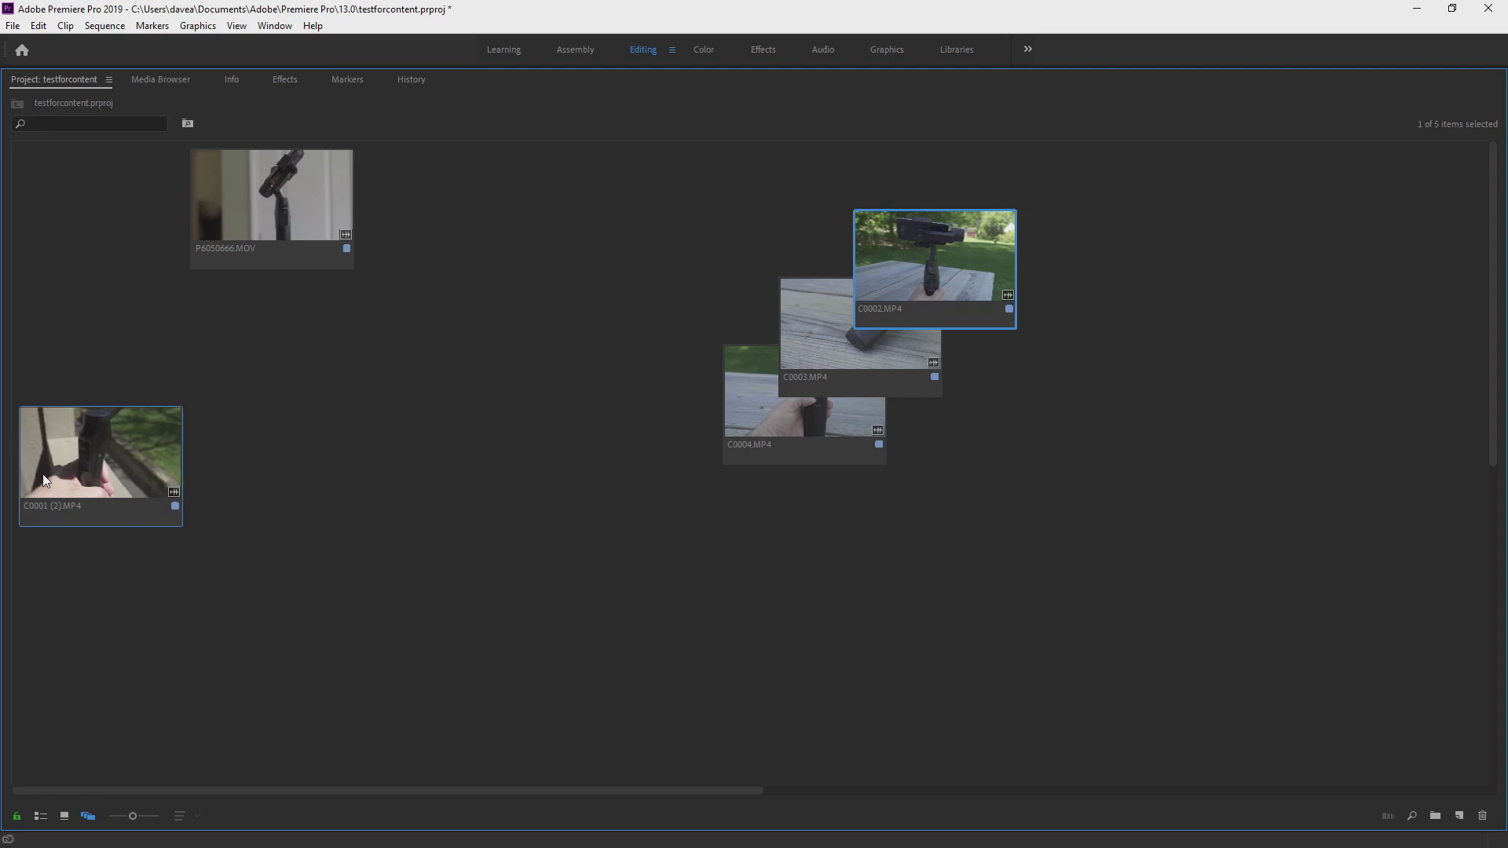
drag(42, 474, 283, 264)
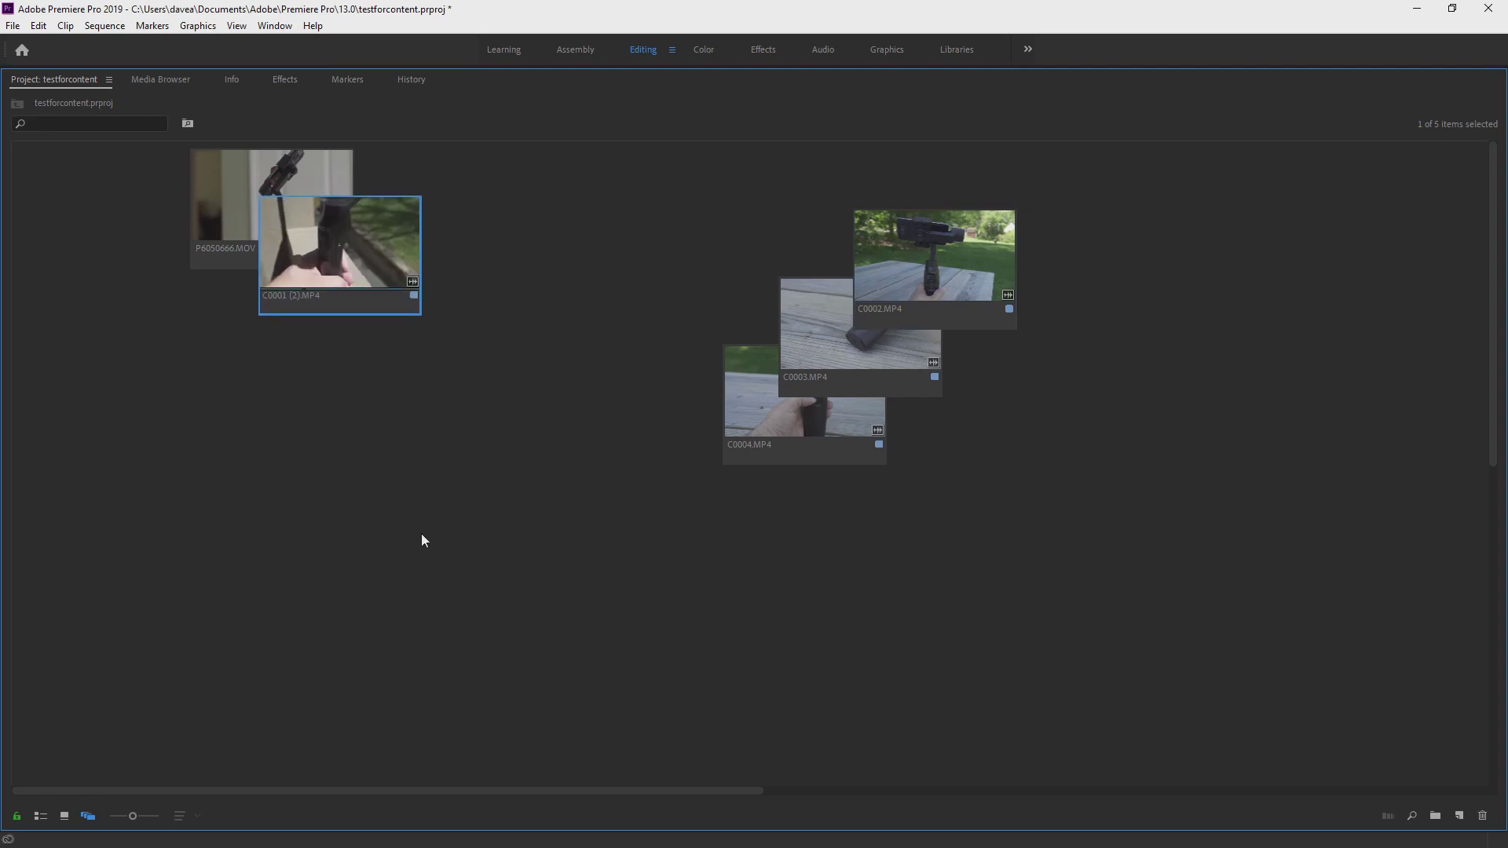
Step: Set C0002.MP4 to Large clip size and nudge it up to uncover C0003.MP4
right_click(930, 234)
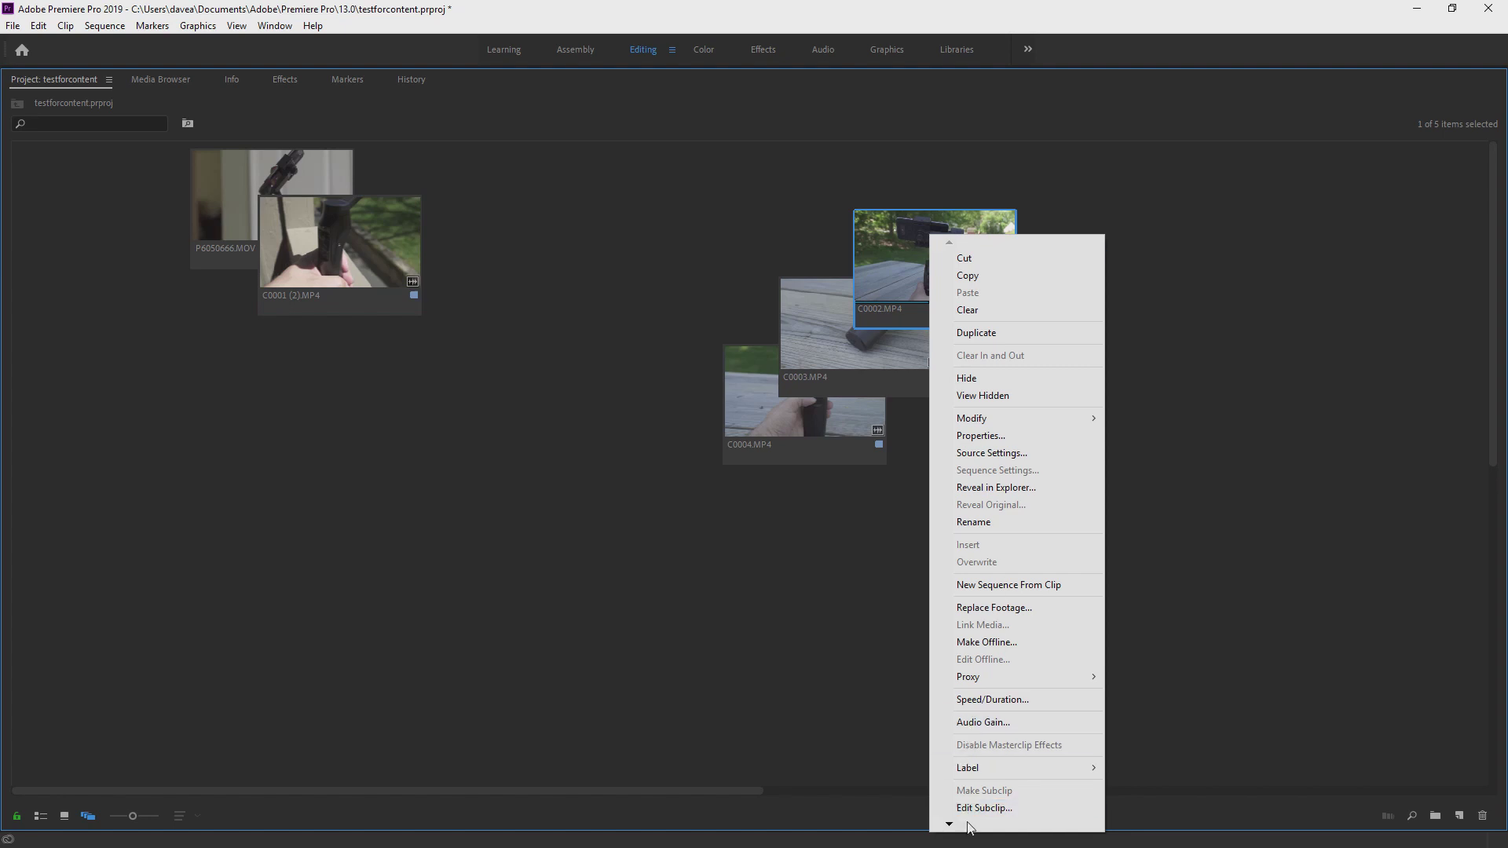
mouse_move(951, 824)
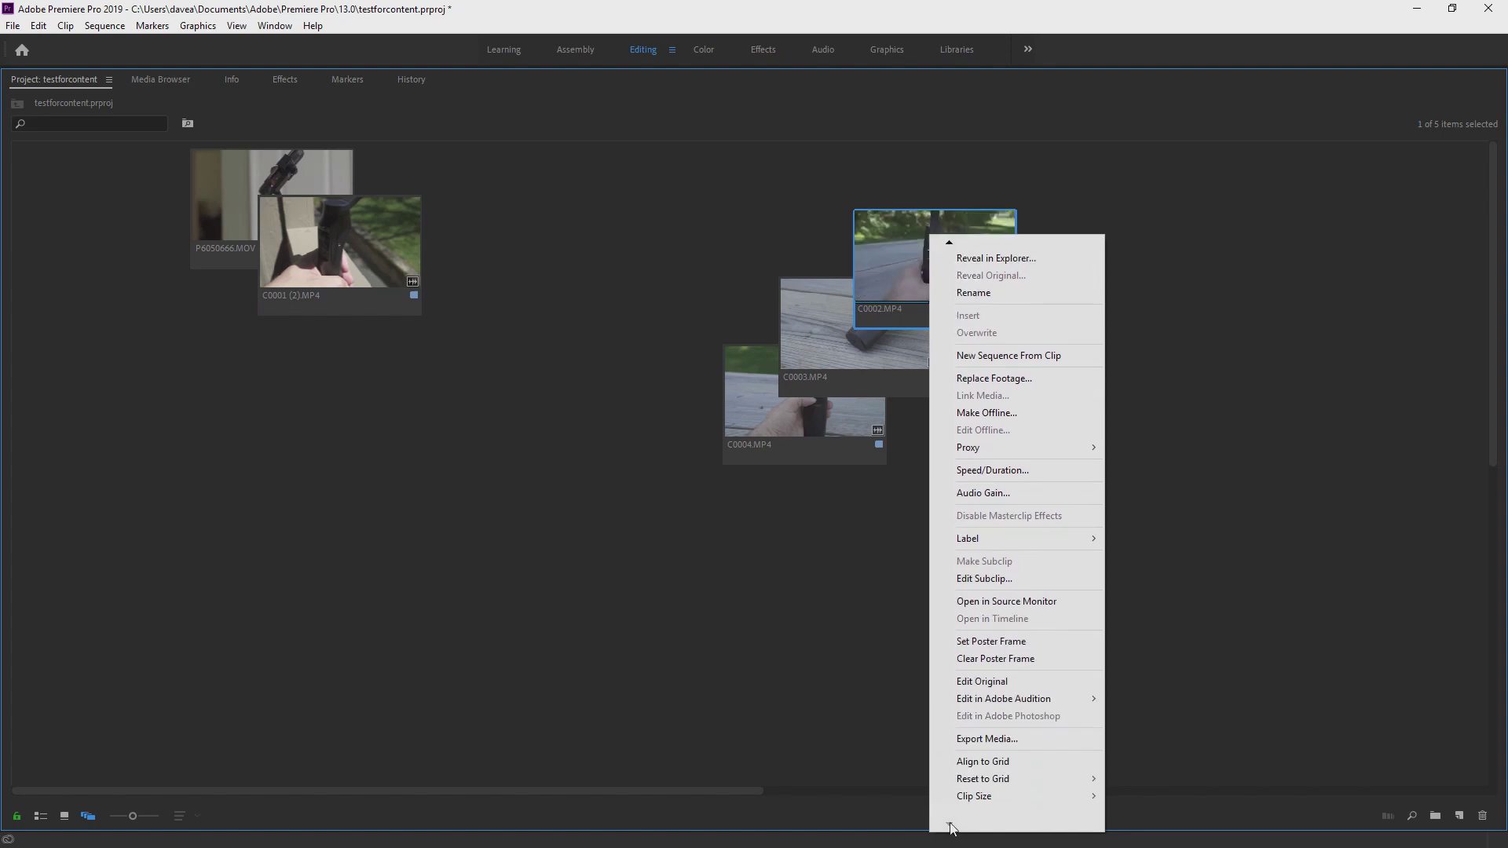
mouse_move(988, 798)
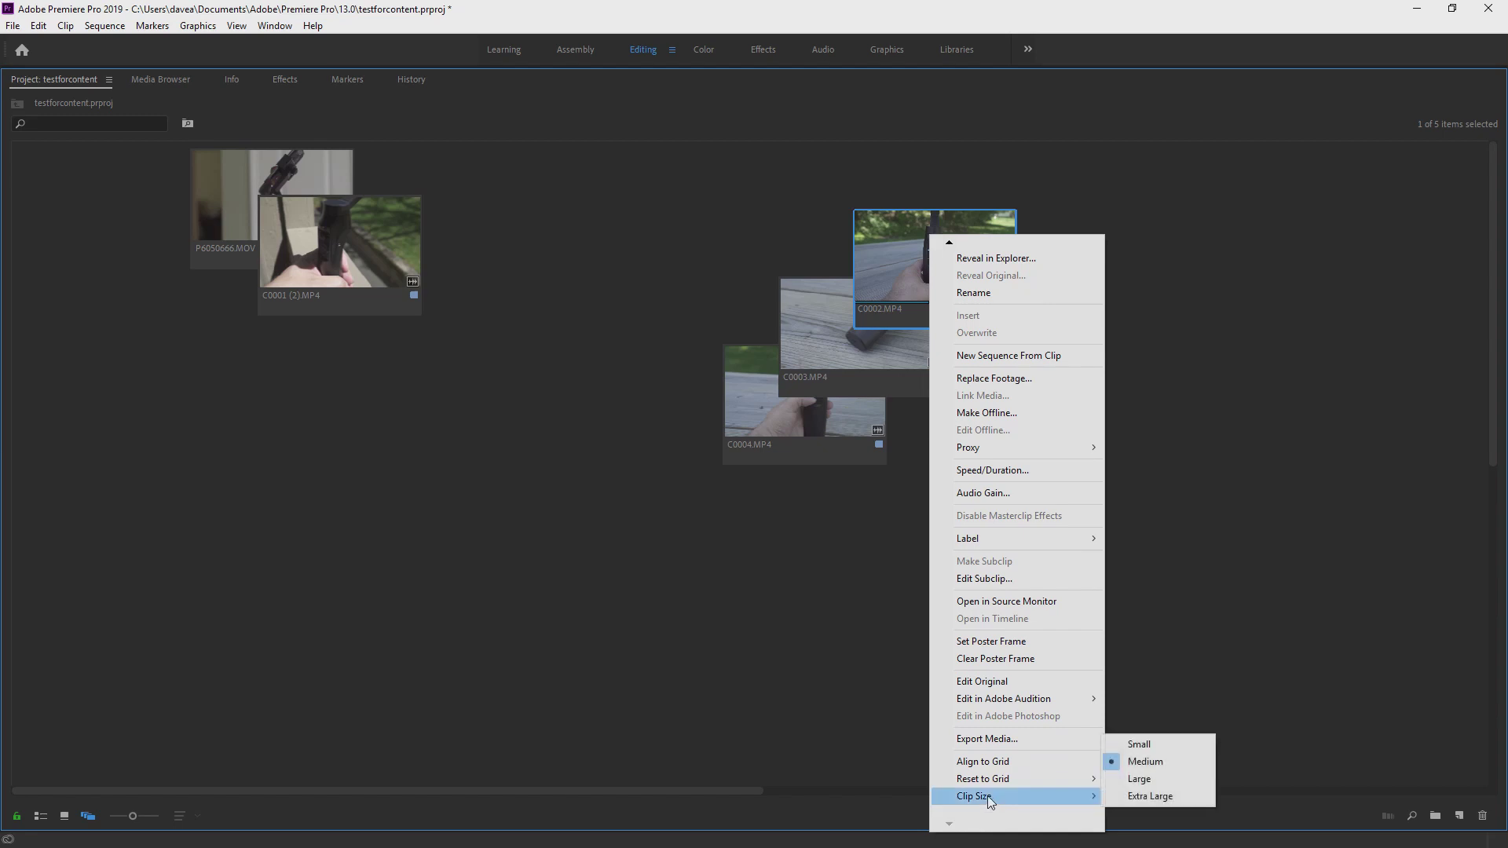
click(1142, 780)
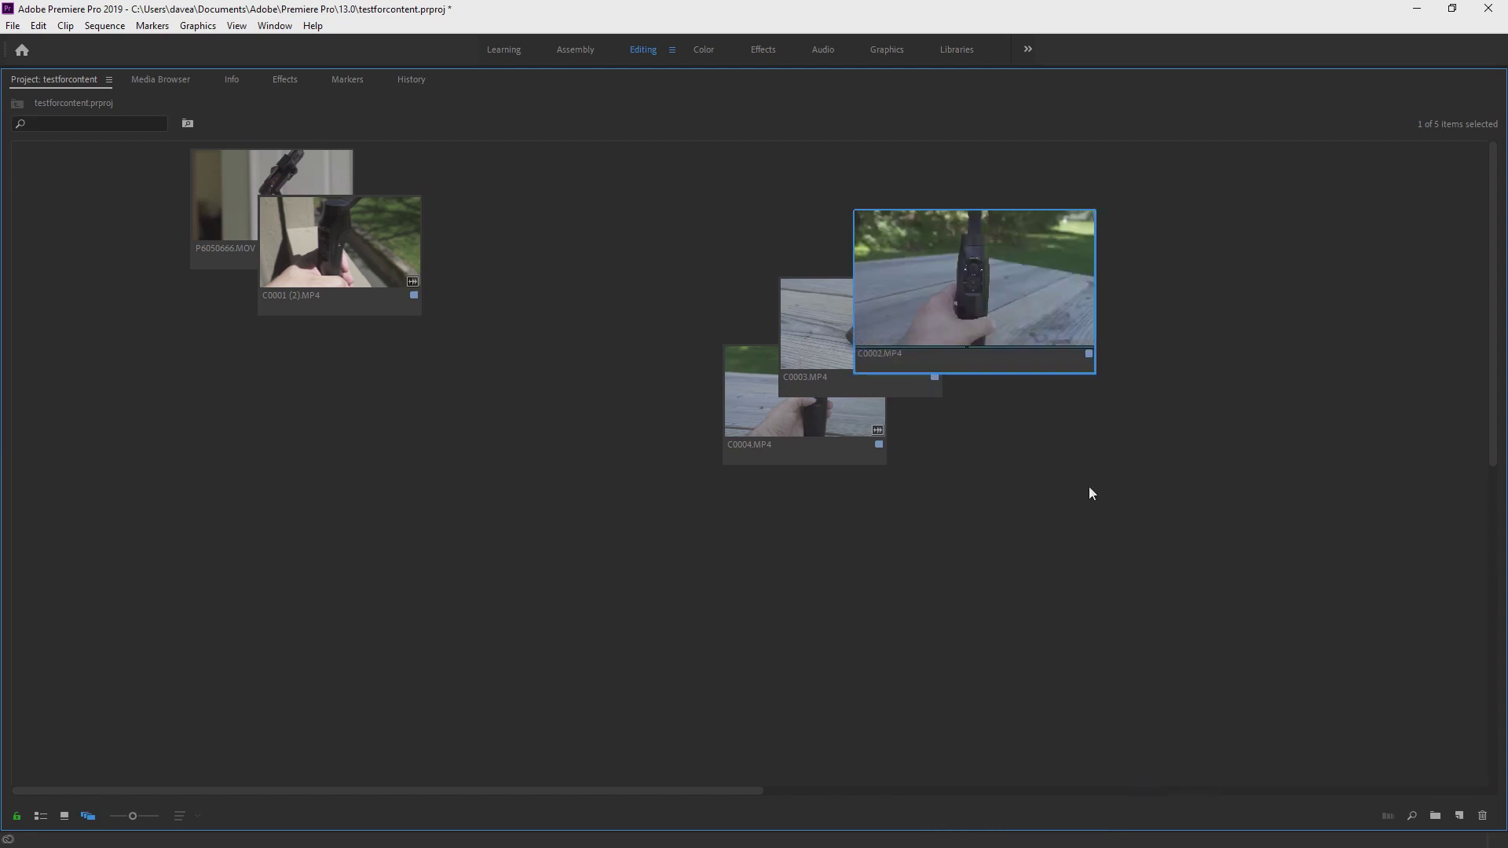
drag(983, 299, 979, 262)
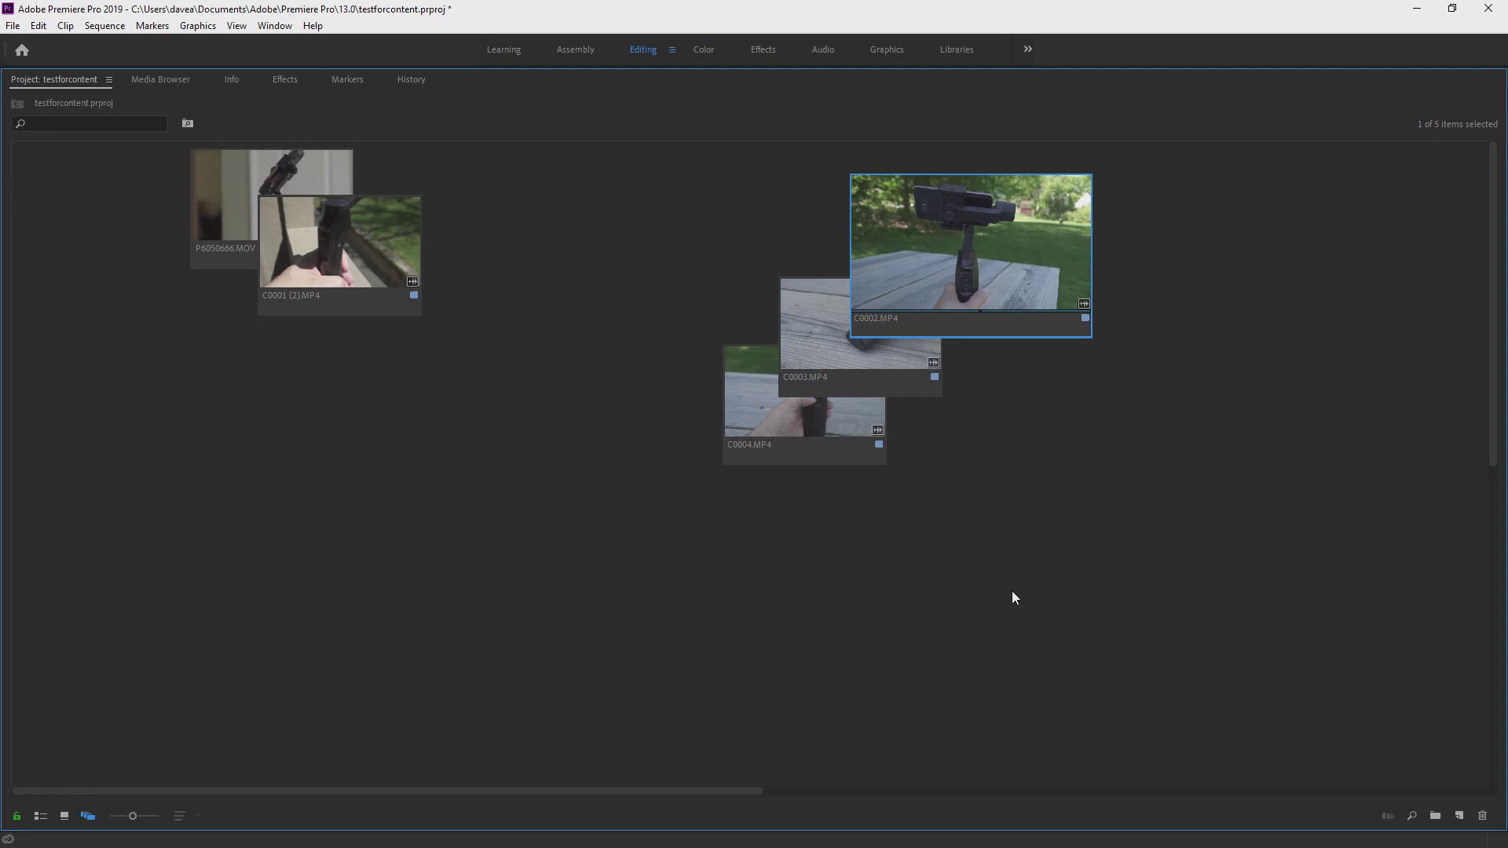